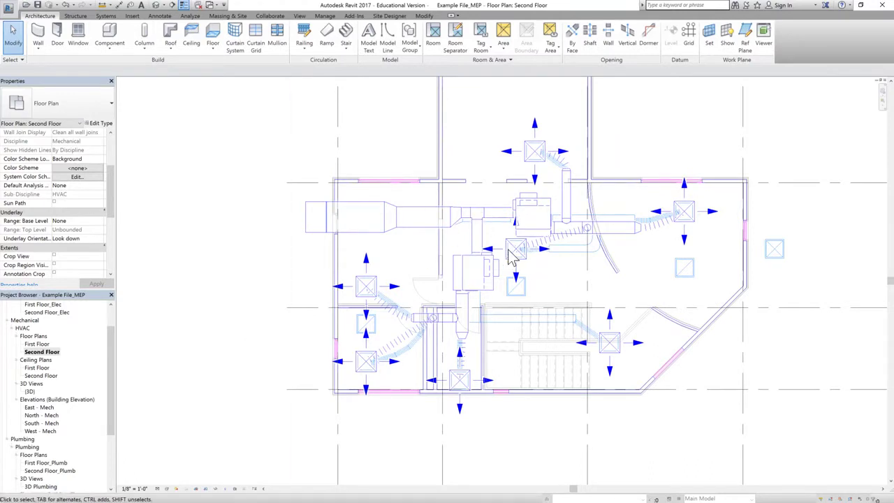
- Examine the second-floor ductwork in the East - Mech elevation and return to the HVAC Second Floor plan
left_click_drag(111, 162, 117, 235)
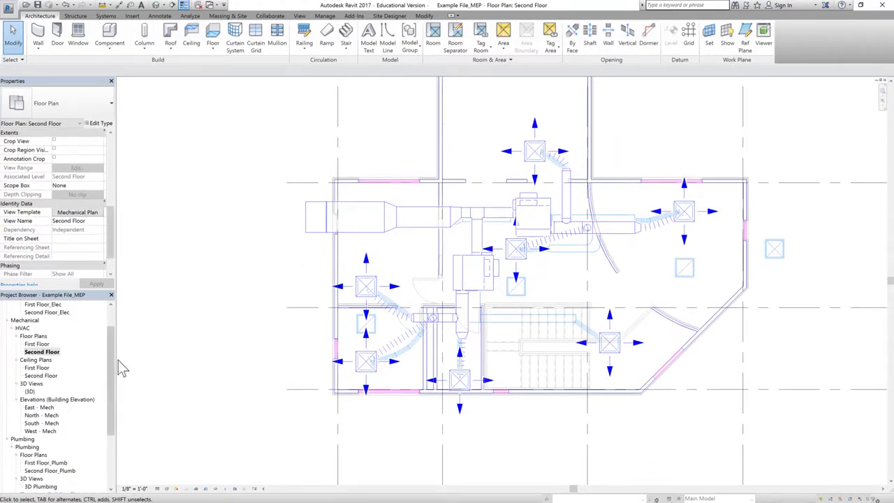
left_click(109, 356)
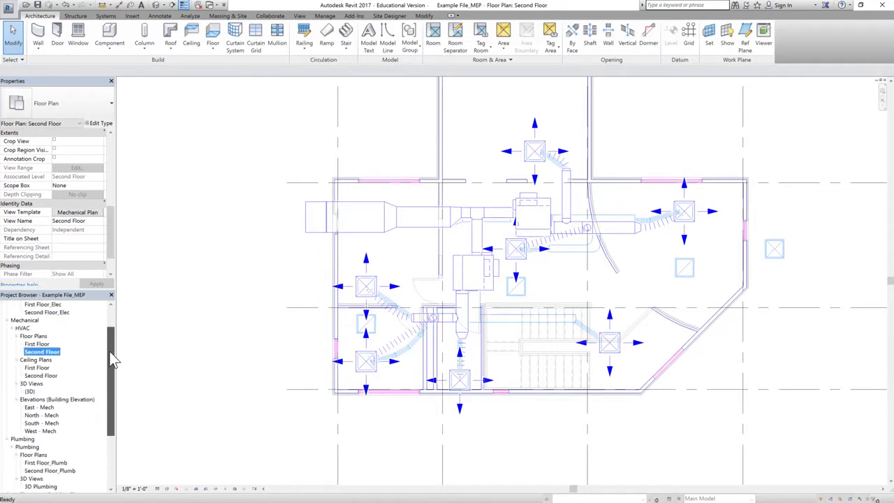
double_click(48, 407)
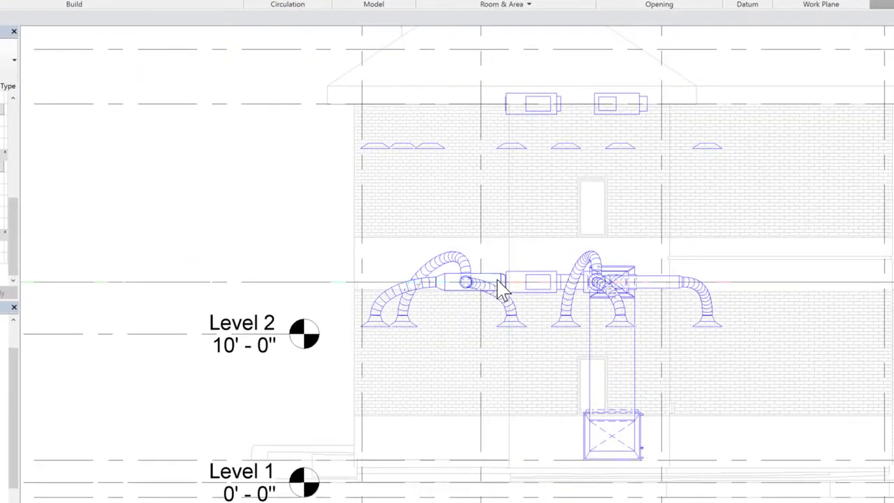
scroll(521, 290, "up", 2)
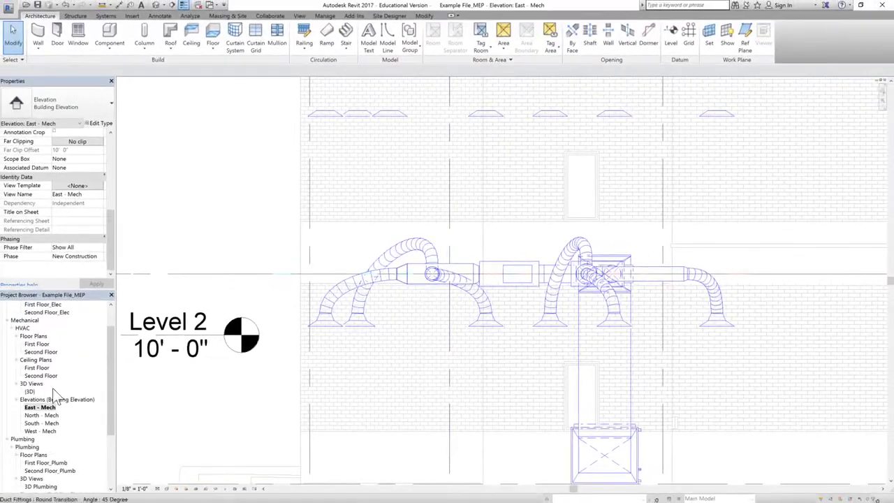
double_click(44, 353)
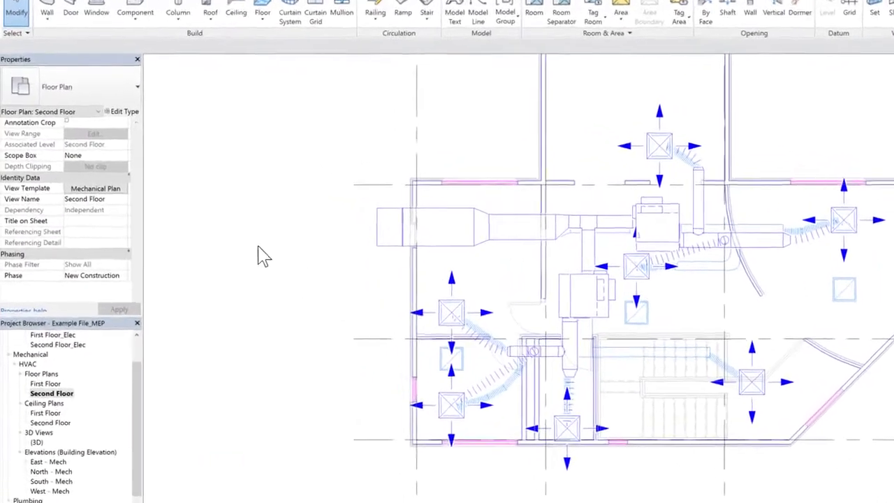
- Exclude the View Range parameter from the Mechanical Plan view template and apply the change
scroll(109, 220, "up", 3)
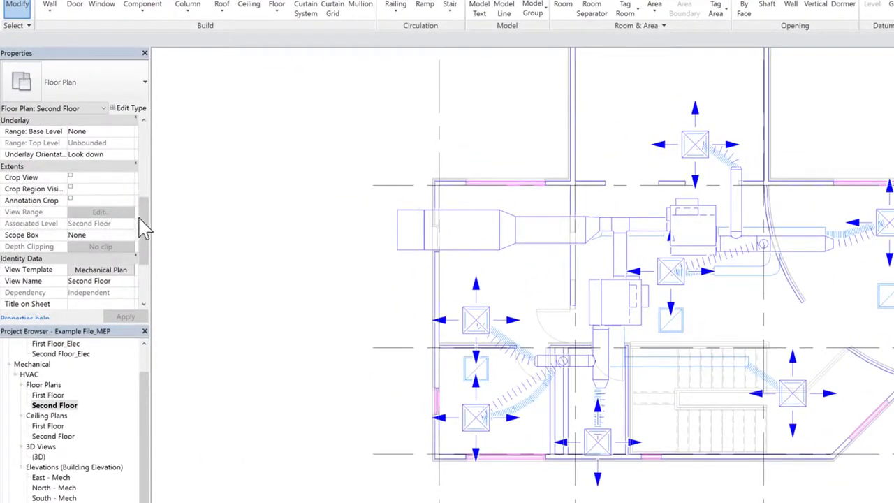
left_click(105, 273)
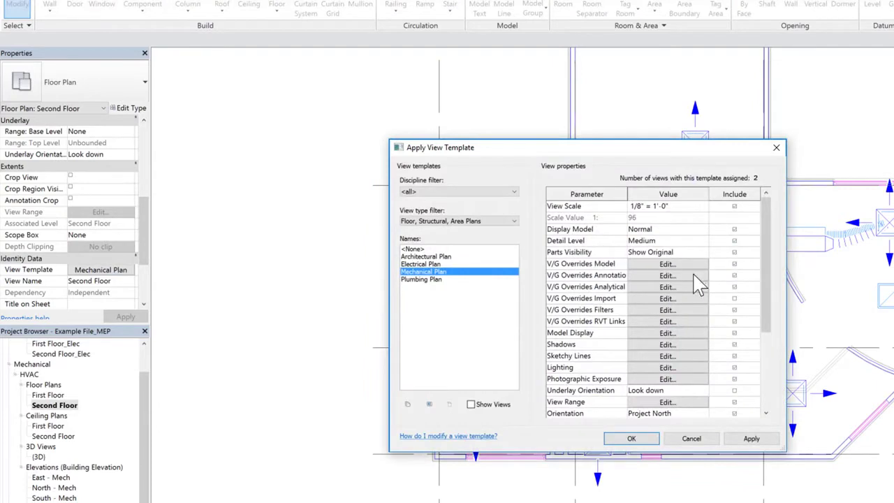
left_click(766, 323)
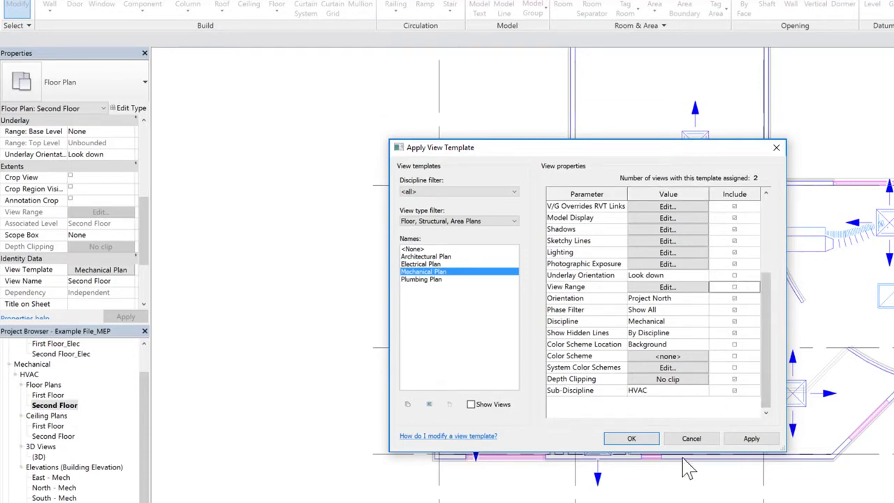
left_click(752, 439)
left_click(692, 438)
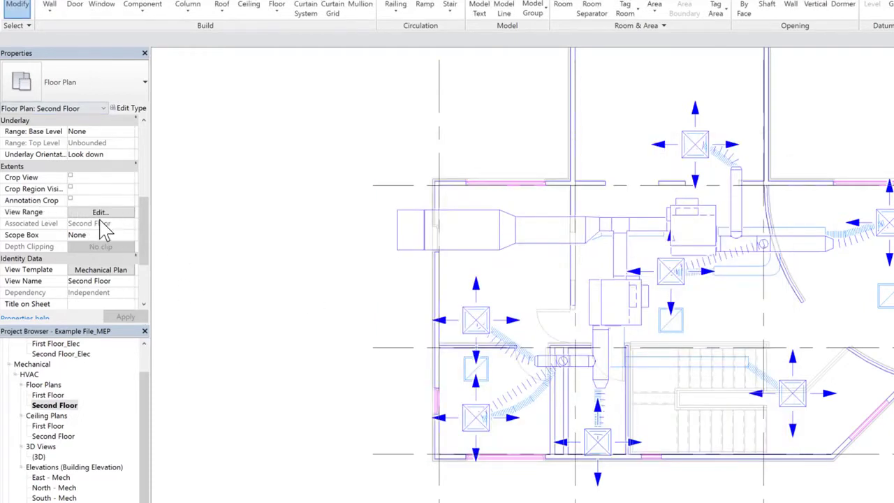
- Set the Second Floor plan's view range offsets to 2' 0" for both Bottom and View Depth
left_click(100, 212)
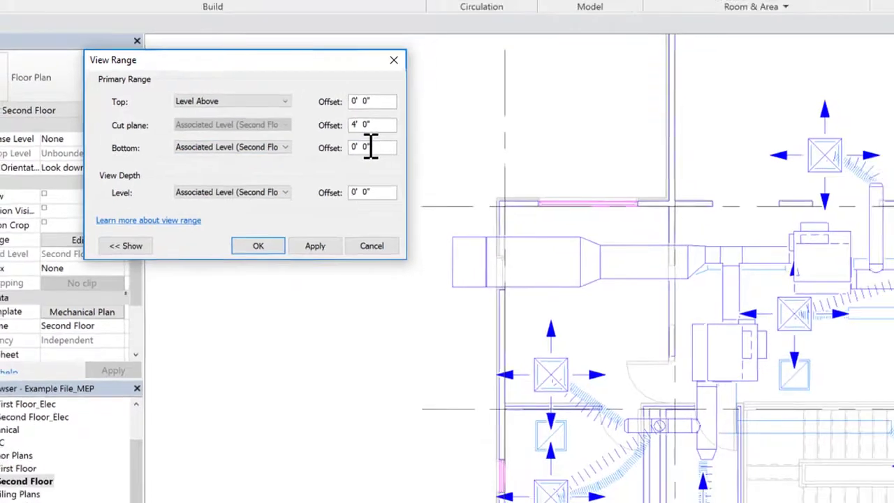
key("BackSpace")
type("2")
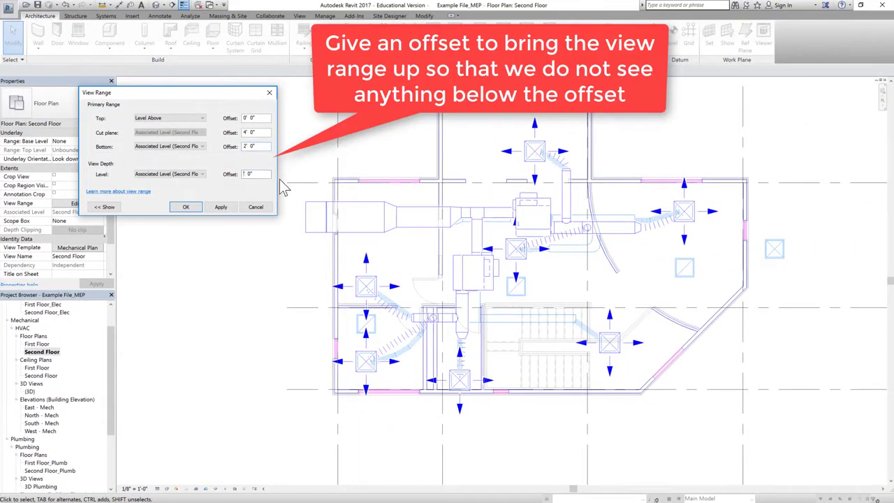
type("2")
left_click(221, 206)
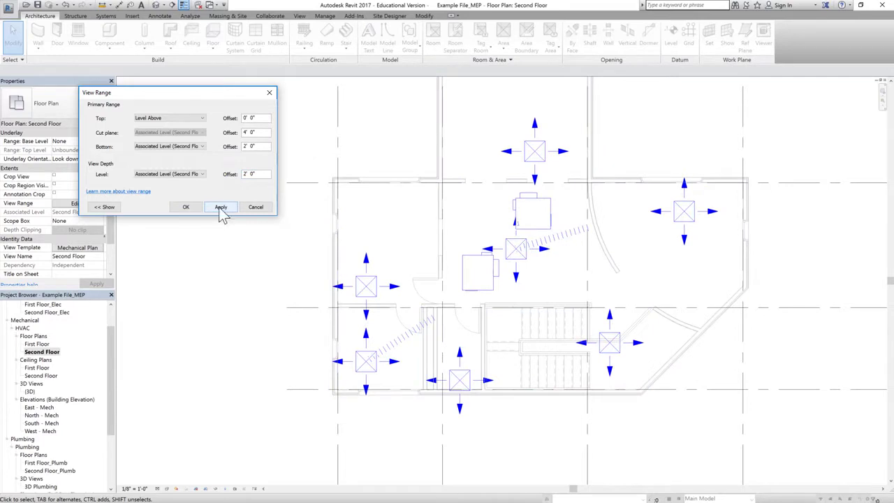
left_click(187, 209)
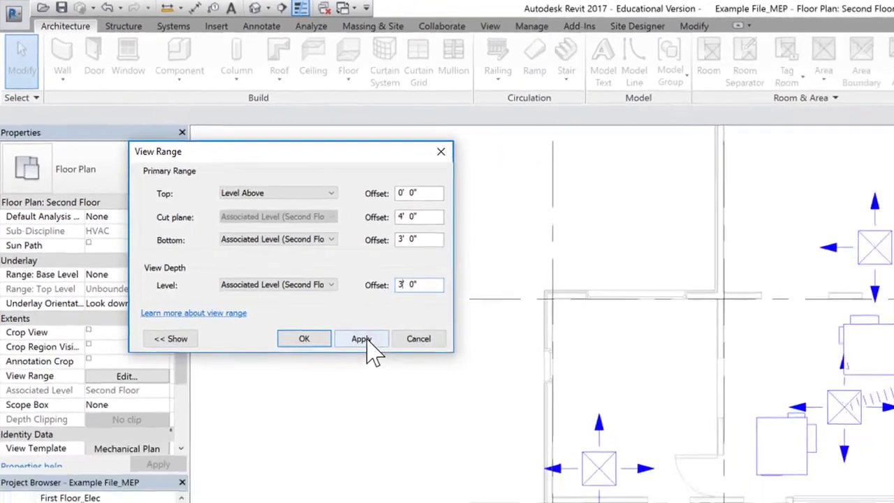
- Raise the Bottom and View Depth offsets of the Second Floor view range to 3' 0"
left_click(415, 388)
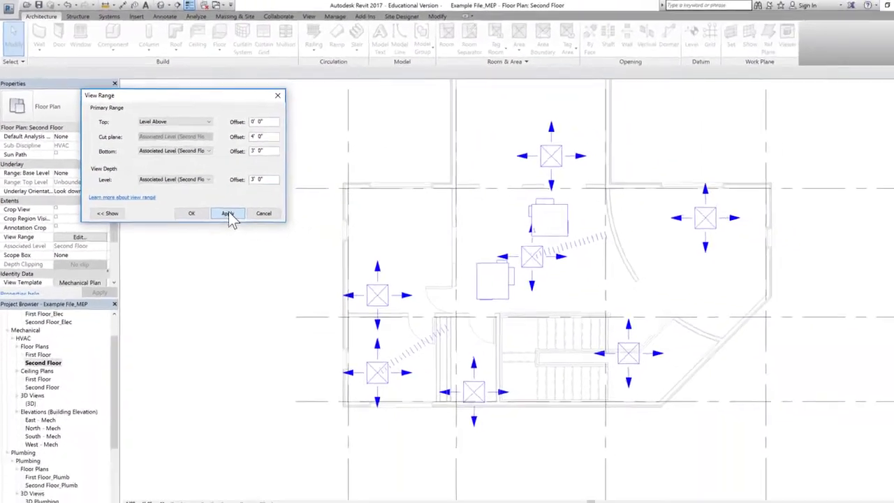
left_click(348, 387)
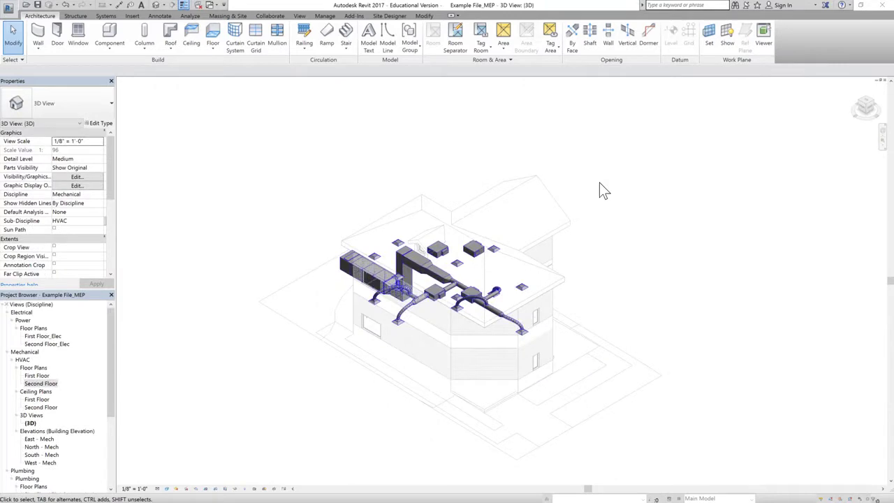
- Reveal hidden elements in the 3D view, set the second-floor Individual Project_MEP.dwg base offset to 3' 0", and return to the Second Floor plan
double_click(40, 384)
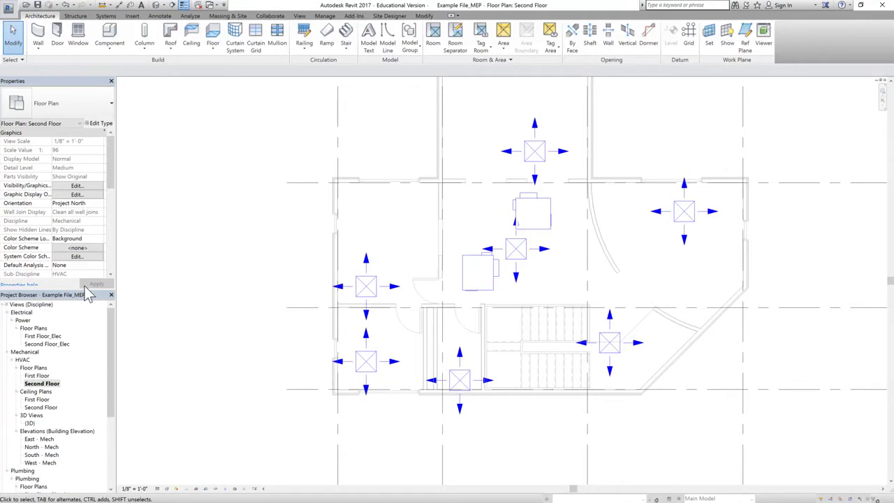
left_click(155, 5)
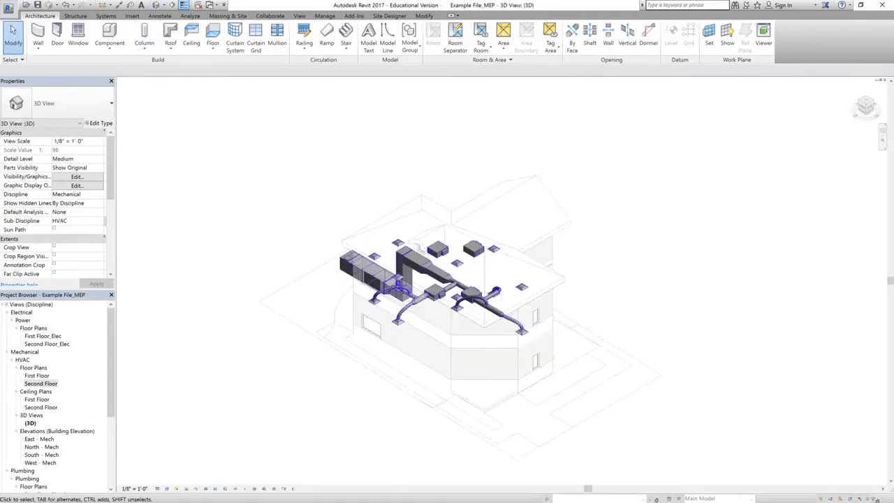
left_click(244, 488)
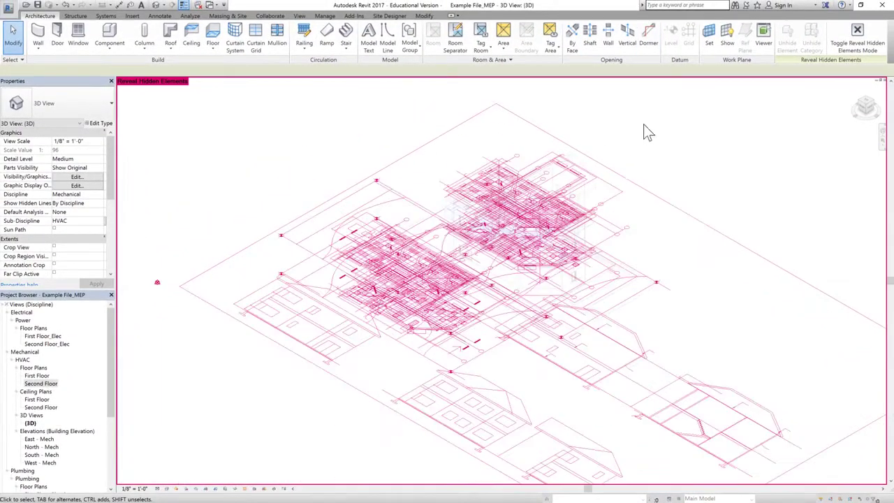
left_click(538, 314)
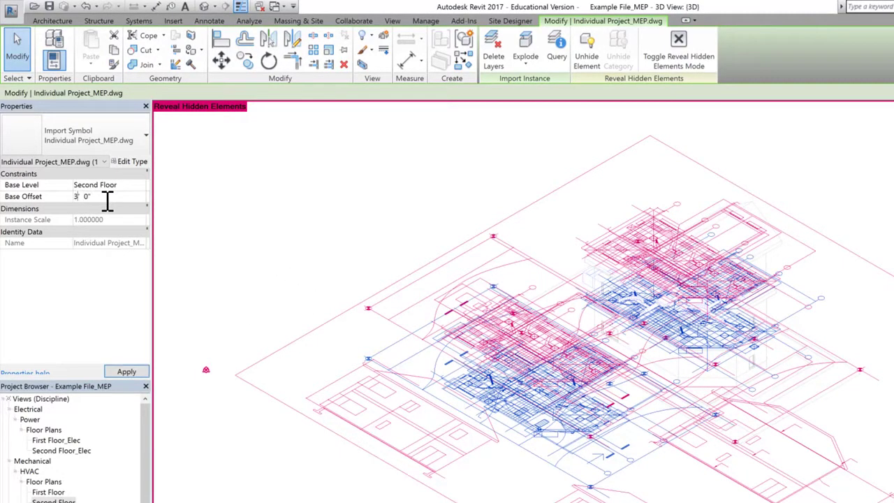
left_click(416, 189)
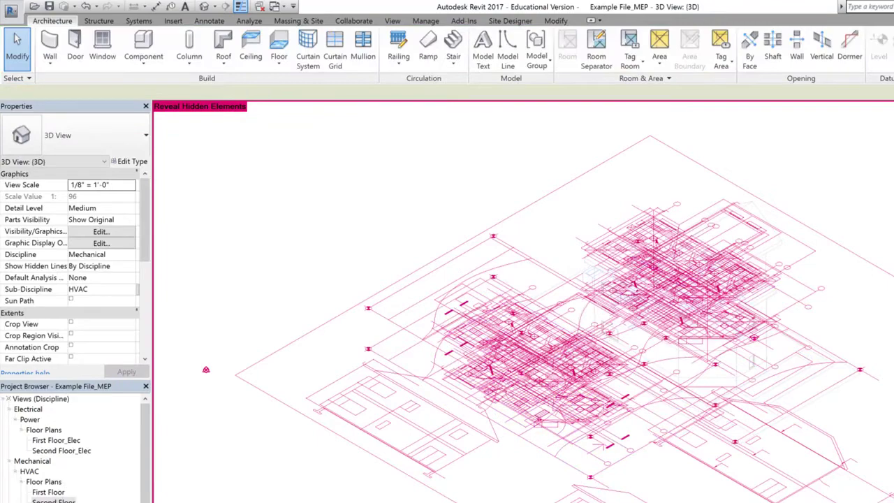
double_click(53, 500)
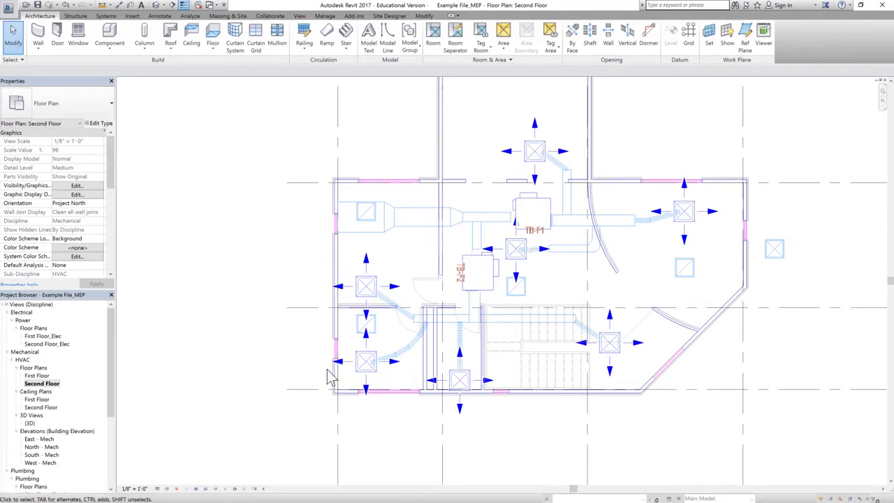
- In the North - Mech elevation, draw a 24" x 36" duct from the rectangular tee up to the Roof level and horizontally into the building
mouse_move(111, 325)
left_mouse_down()
mouse_move(111, 366)
mouse_move(110, 330)
left_mouse_up()
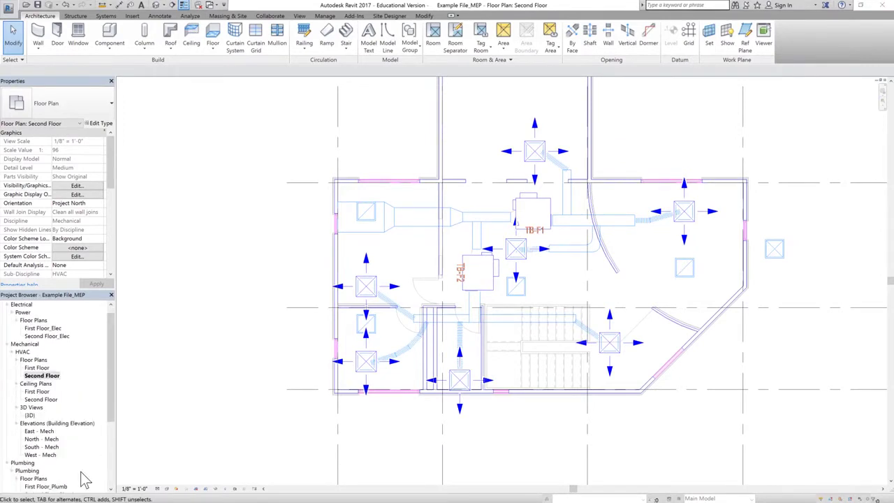
double_click(42, 439)
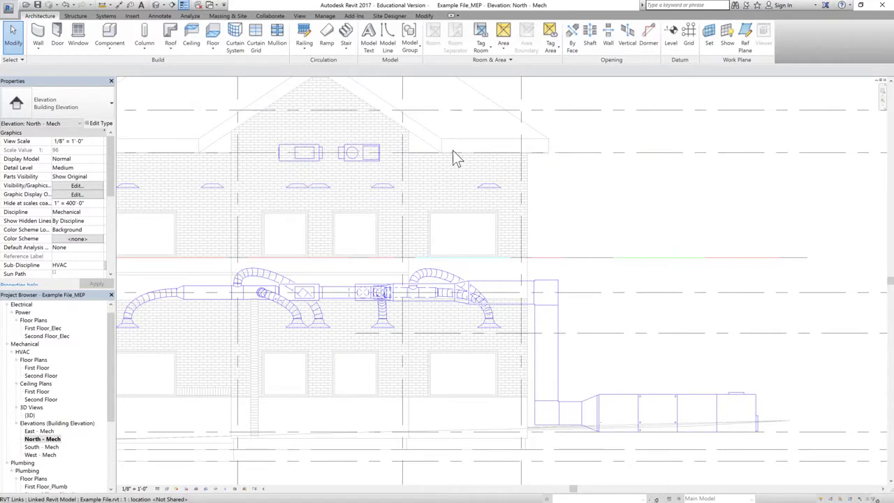
right_click(548, 281)
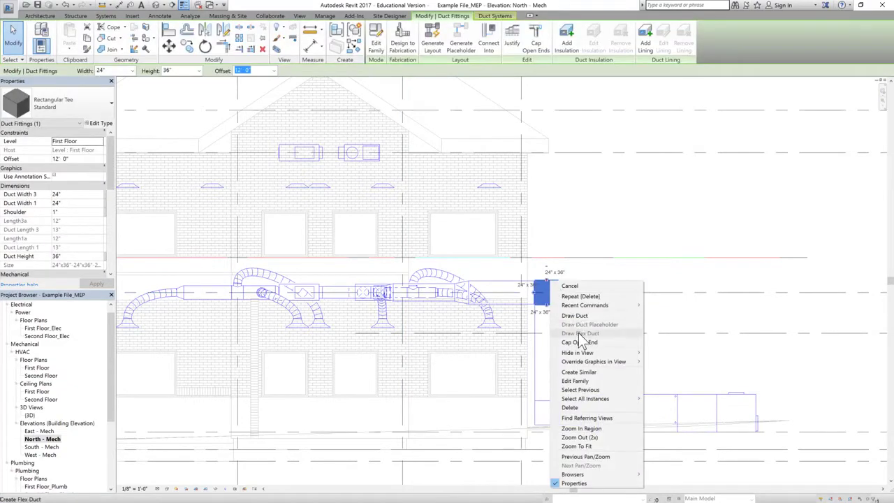
left_click(575, 314)
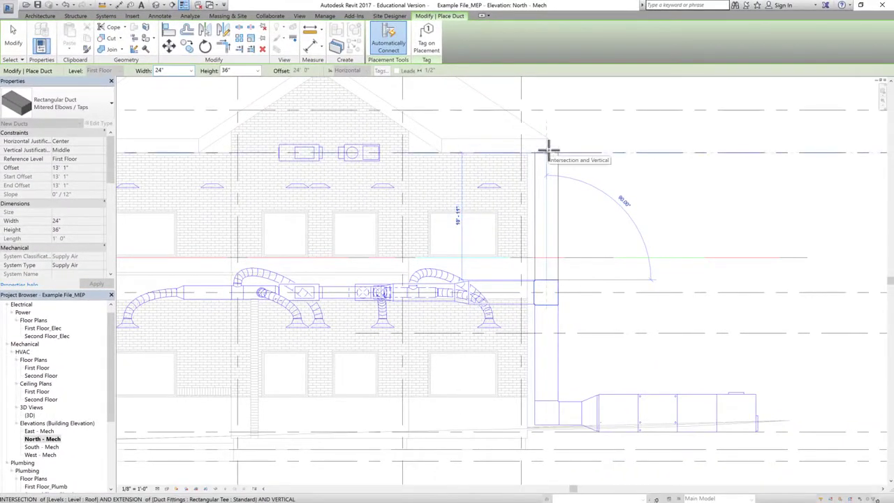
left_click(549, 148)
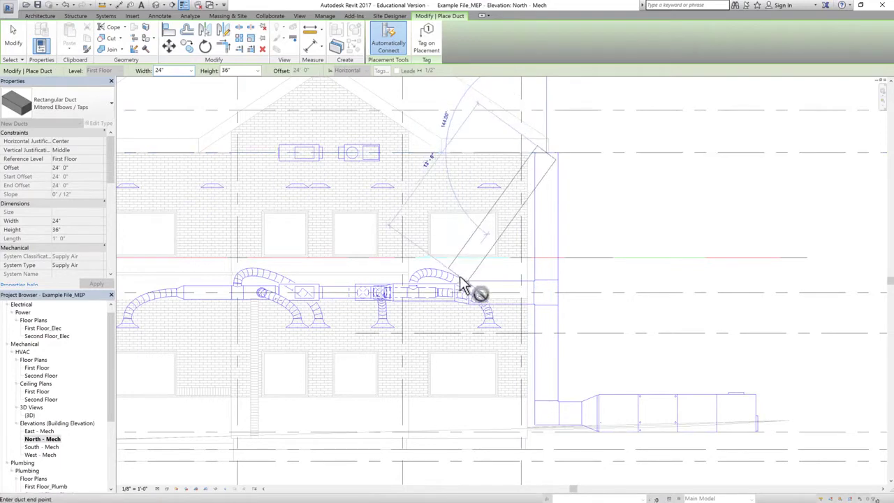
left_click(472, 148)
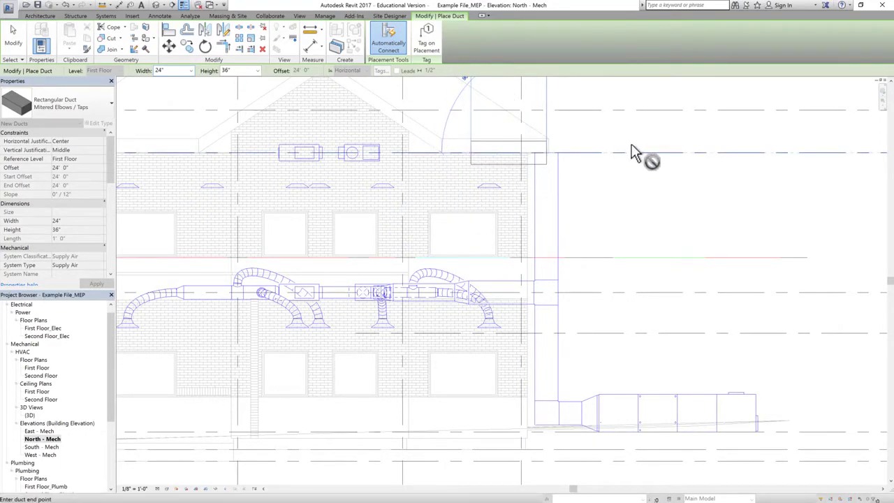
left_click(15, 40)
- In the Second Floor plan, extend the new duct's open end to the start of the first transition in the CAD drawing
double_click(49, 377)
left_click(343, 214)
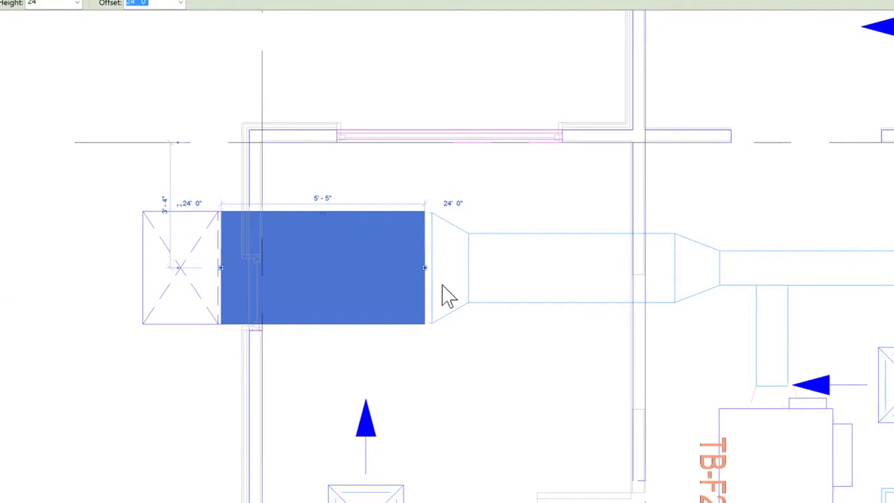
left_click_drag(424, 267, 433, 268)
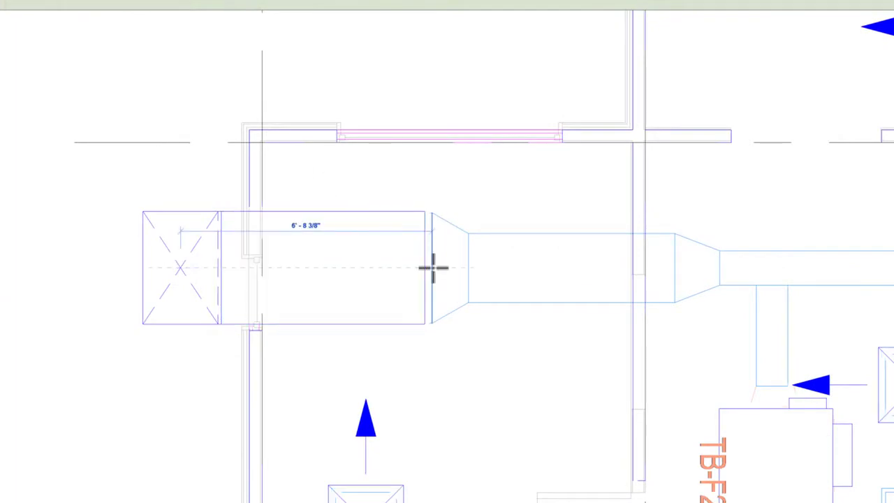
left_click(499, 313)
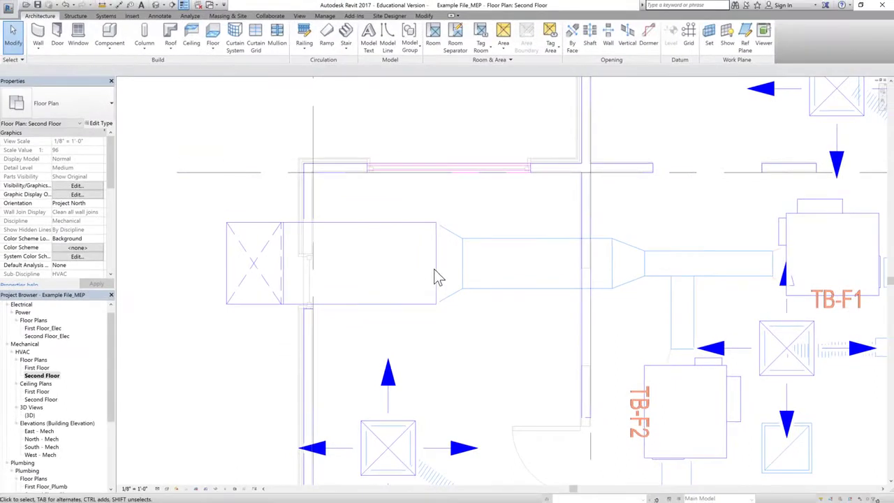
- Draw a 24" x 24" duct at 12' 0" offset from the main duct's open end to the second transition in the CAD drawing
left_click(440, 271)
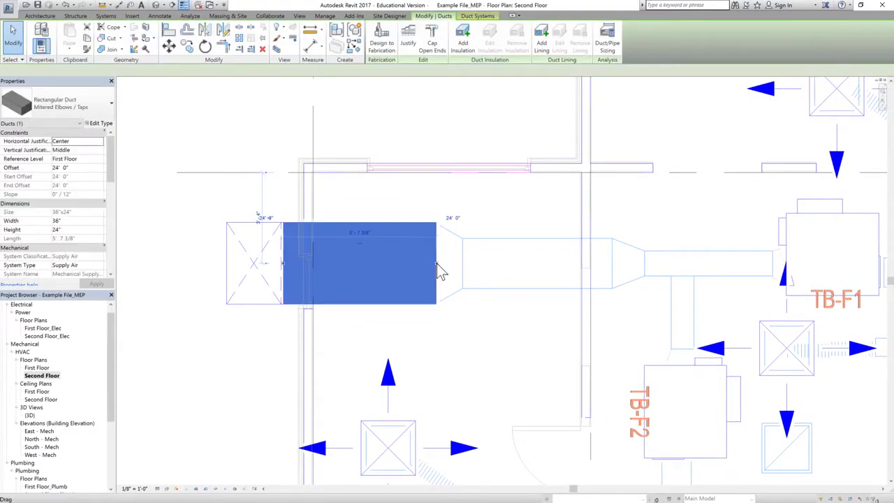
right_click(446, 265)
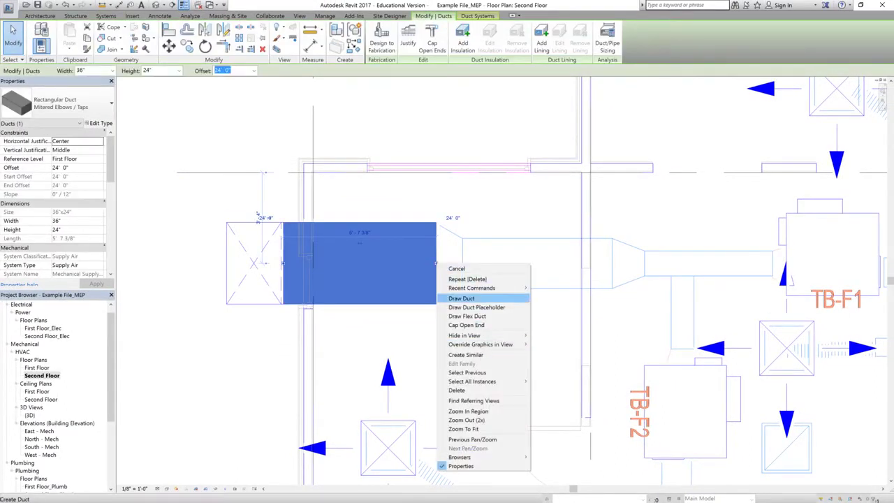
left_click(461, 299)
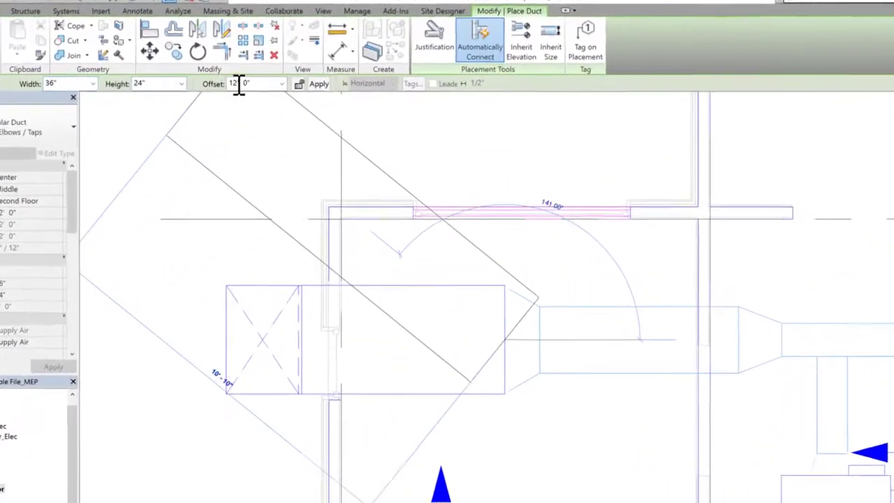
left_click(78, 82)
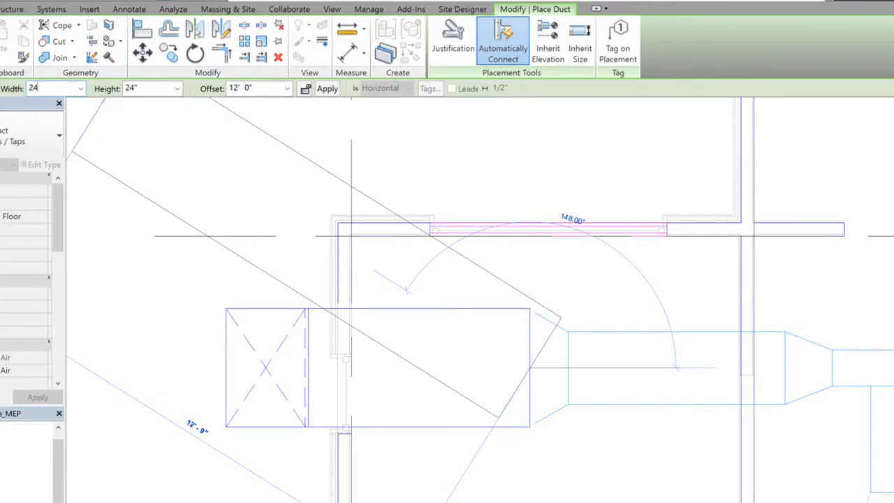
key("Return")
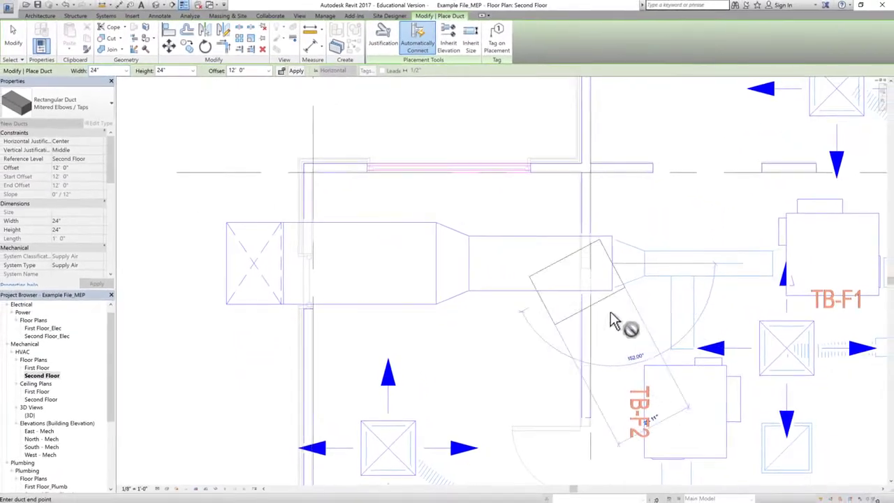
- Move the TB-F1 VAV unit so its 12" inlet lines up with the upper edge of the 24" x 24" duct
key("Escape")
key("Escape")
scroll(168, 143, "down", 1)
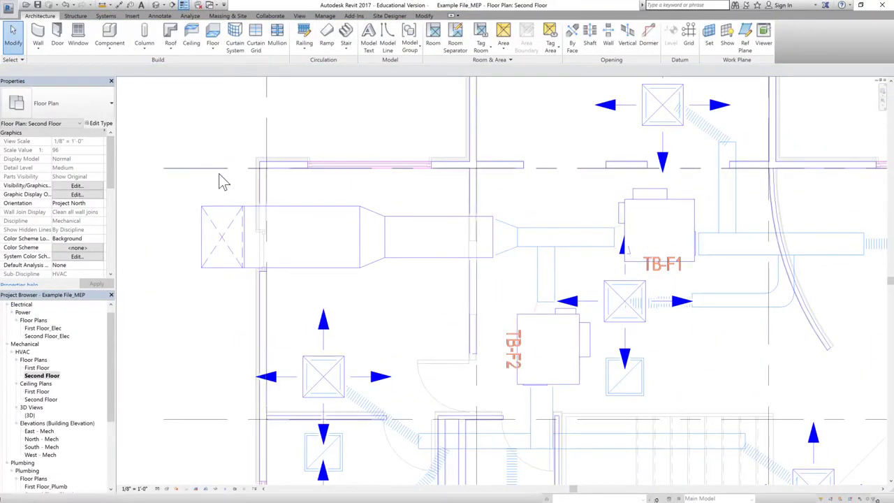
left_click(640, 203)
scroll(625, 246, "up", 2)
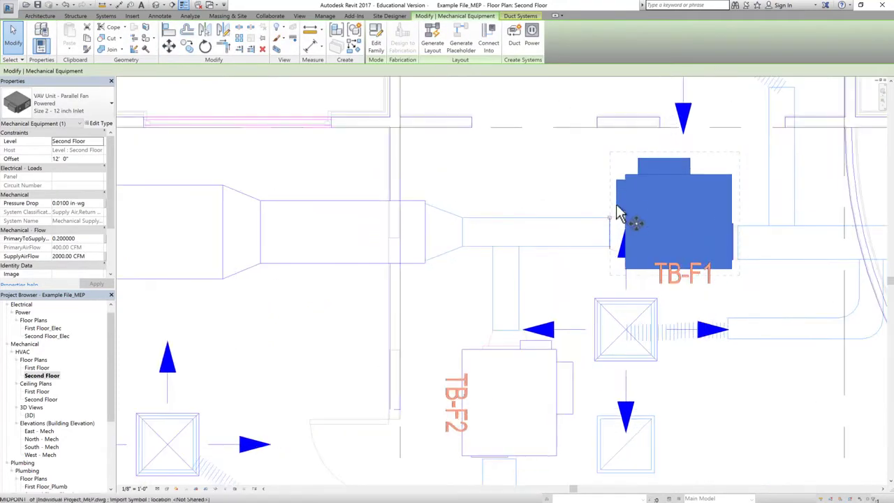
key("m")
key("v")
left_click(624, 193)
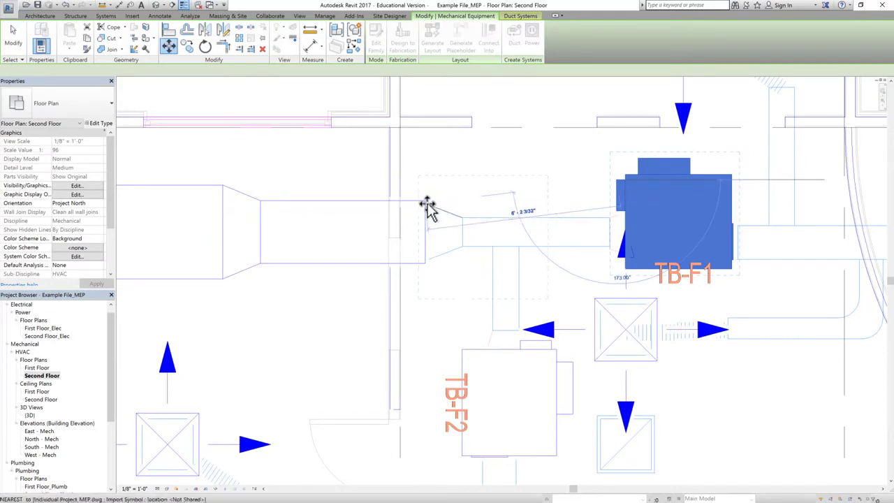
key("Escape")
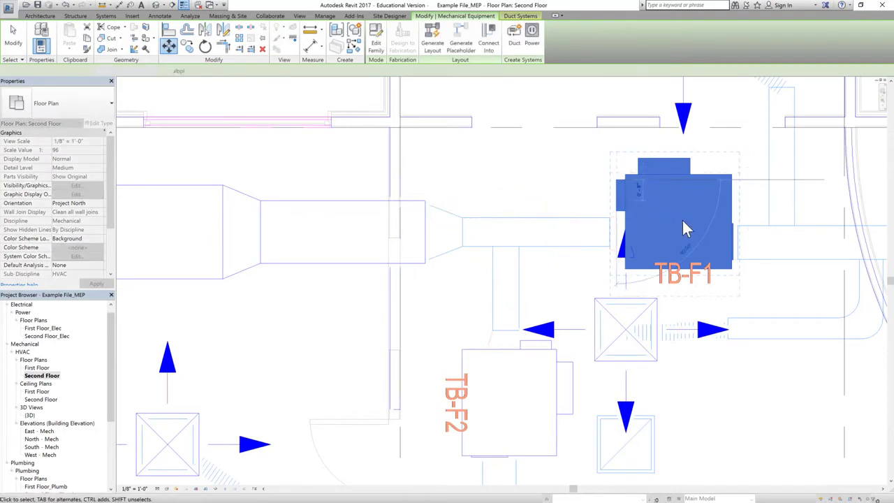
left_click(679, 228)
- Draw a 12" round duct at 12' 0" offset from TB-F1's inlet to the open end of the 24" x 24" duct
right_click(573, 215)
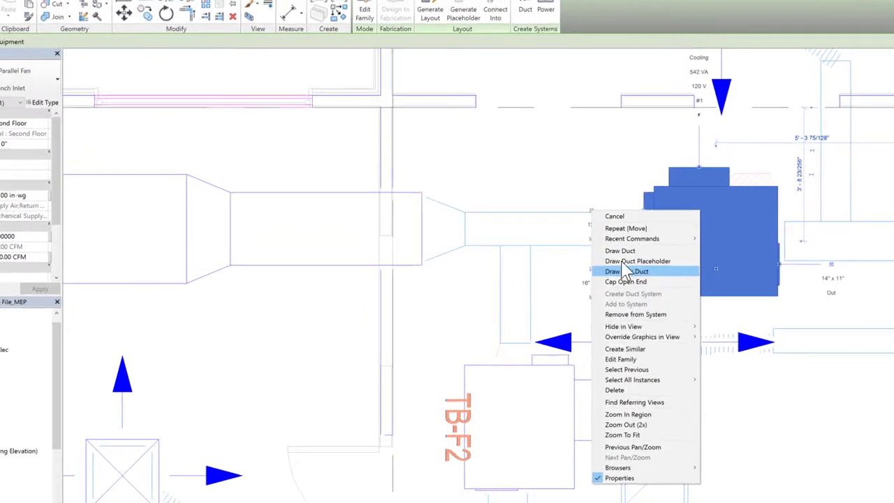
left_click(619, 250)
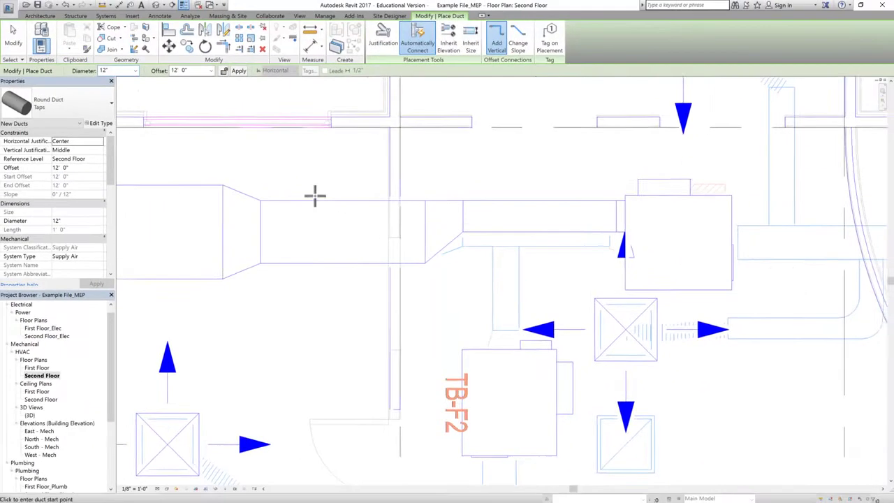
scroll(187, 191, "down", 2)
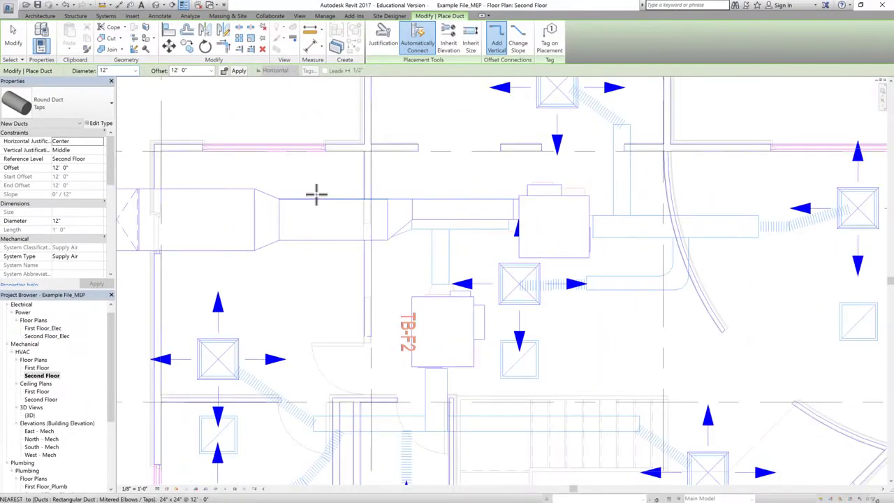
left_click(13, 36)
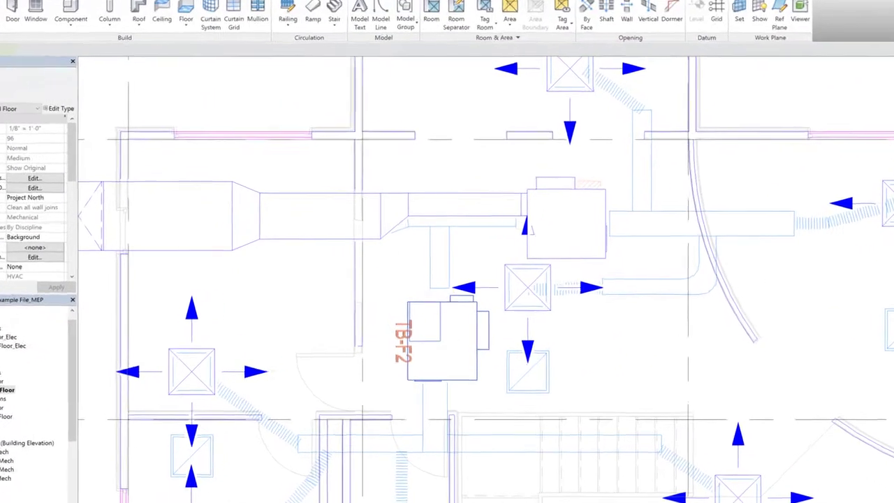
- Draw a duct at 12' 0" offset from TB-F2's 12" inlet straight to the duct feeding TB-F1
left_click(450, 321)
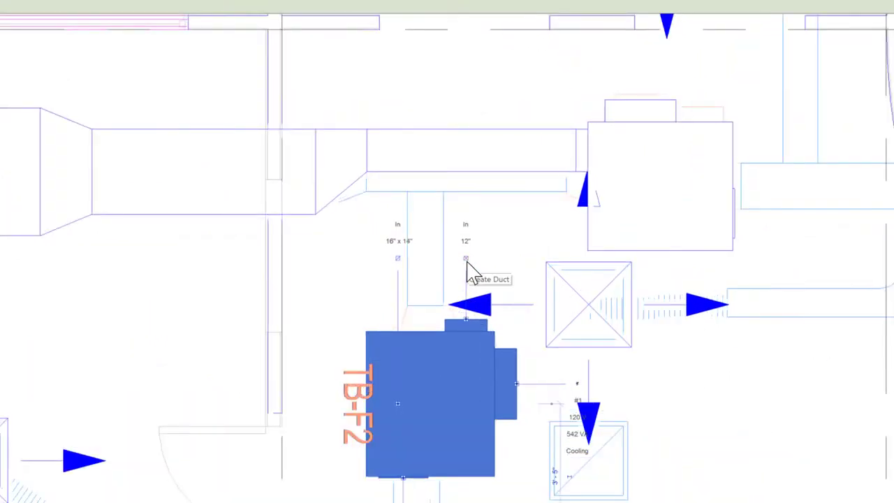
right_click(466, 261)
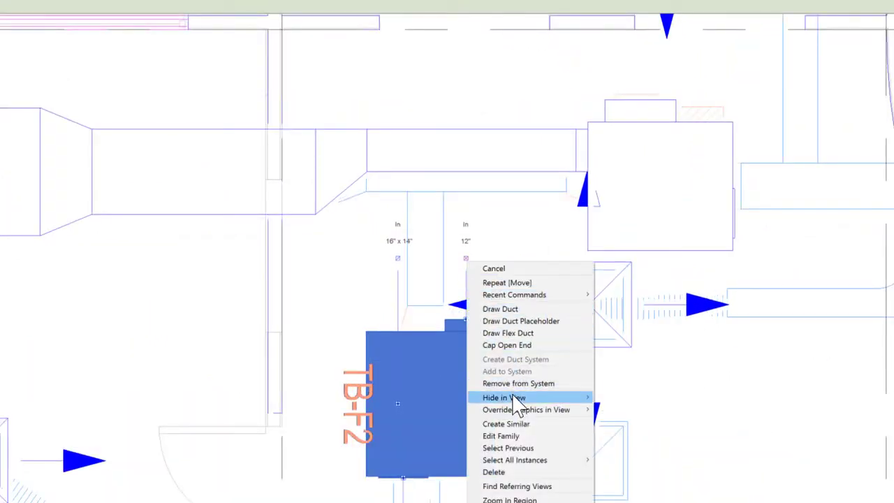
left_click(507, 309)
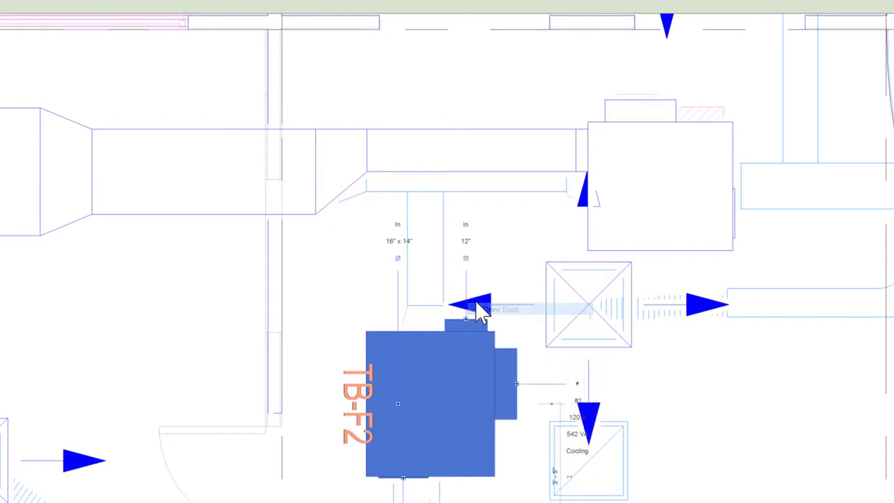
left_click(466, 175)
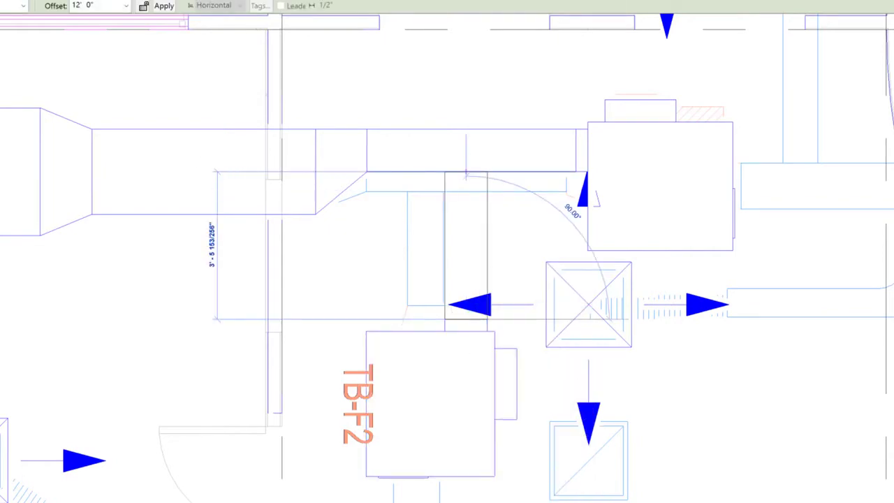
key("Escape")
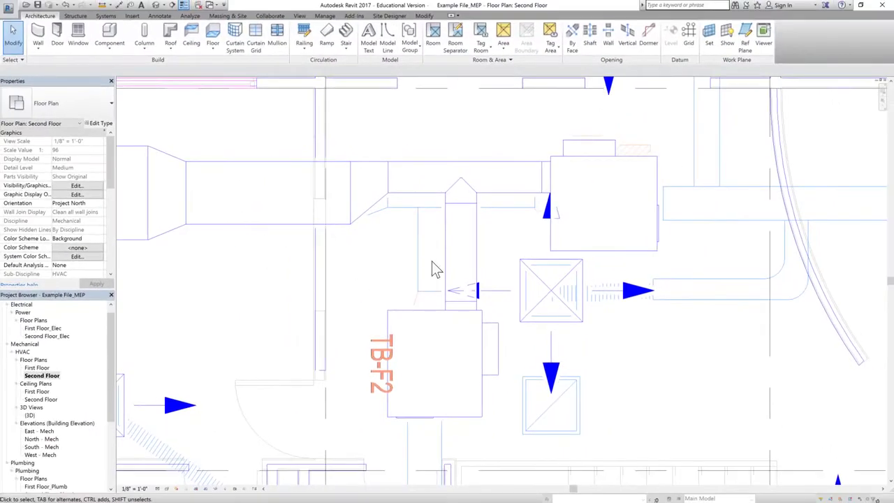
- Draw a Round Duct: Taps run at 12' 0" offset from TB-F1's outlet, matching the length of the CAD supply duct
scroll(309, 222, "down", 2)
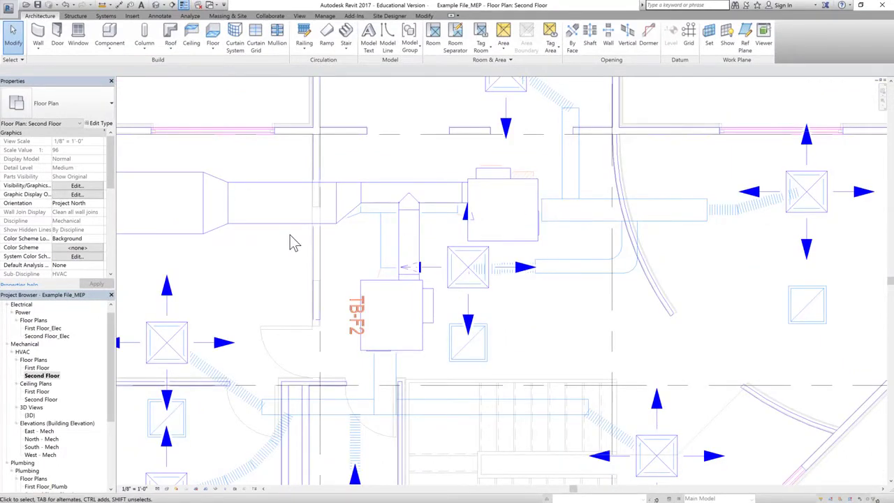
scroll(292, 237, "down", 1)
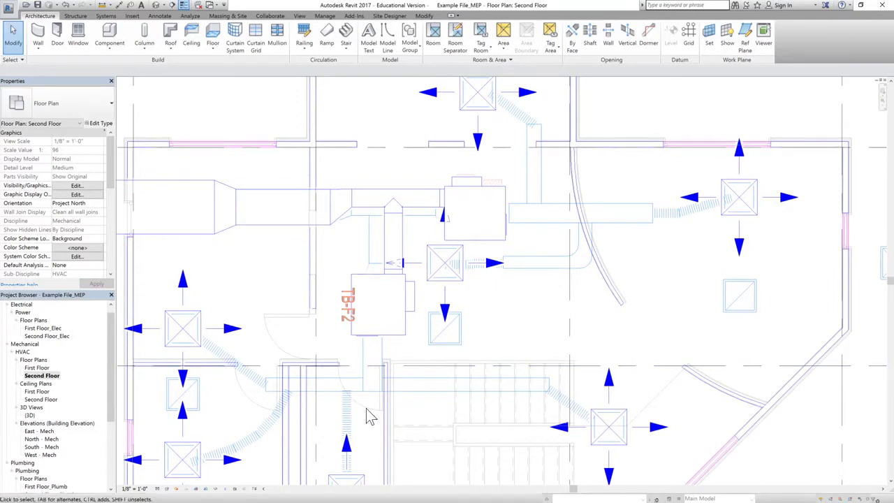
left_click(509, 215)
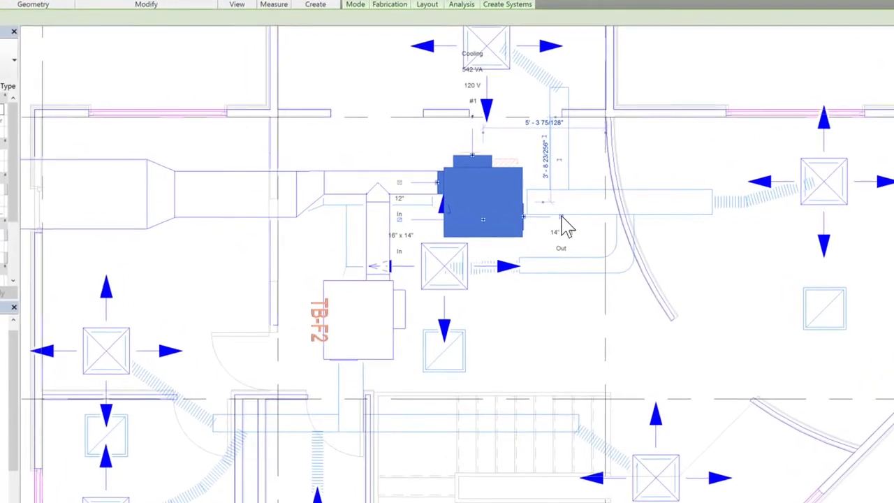
right_click(564, 225)
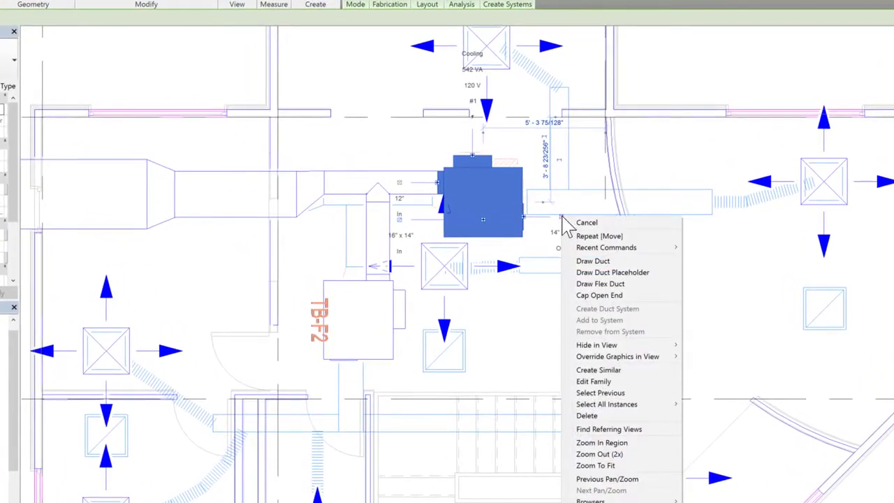
left_click(567, 261)
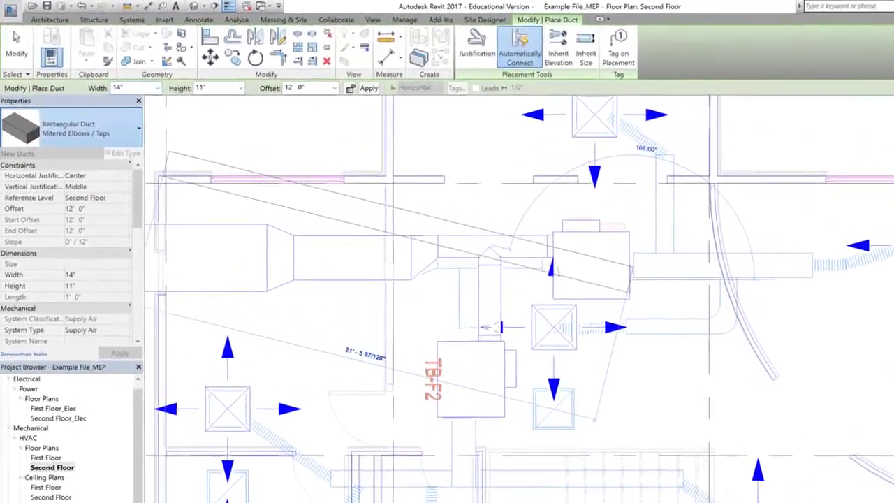
left_click(35, 104)
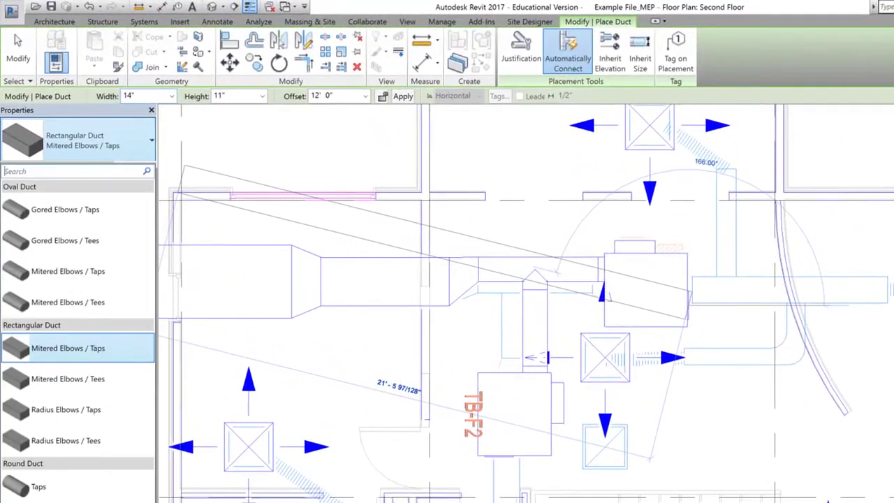
left_click(89, 493)
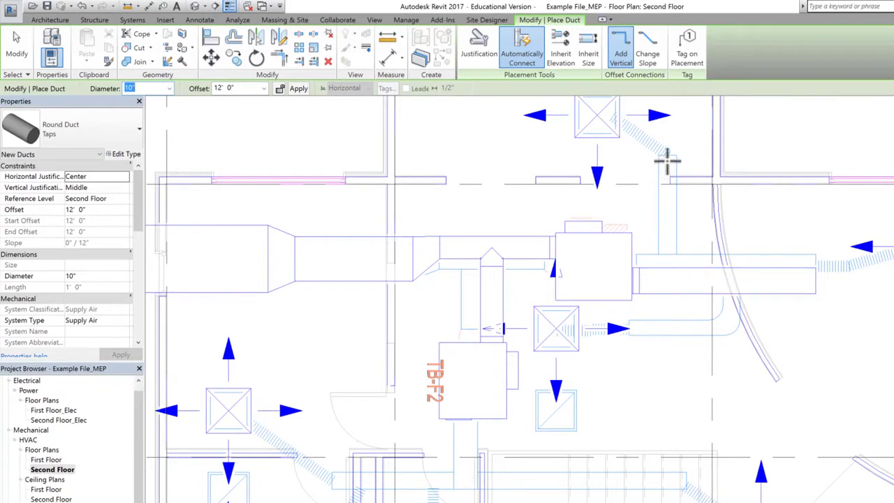
- Draw a 10" round branch duct at 12' 0" offset from TB-F1's outlet duct to the end of the upper CAD branch
left_click(669, 265)
left_click(664, 158)
left_click(669, 156)
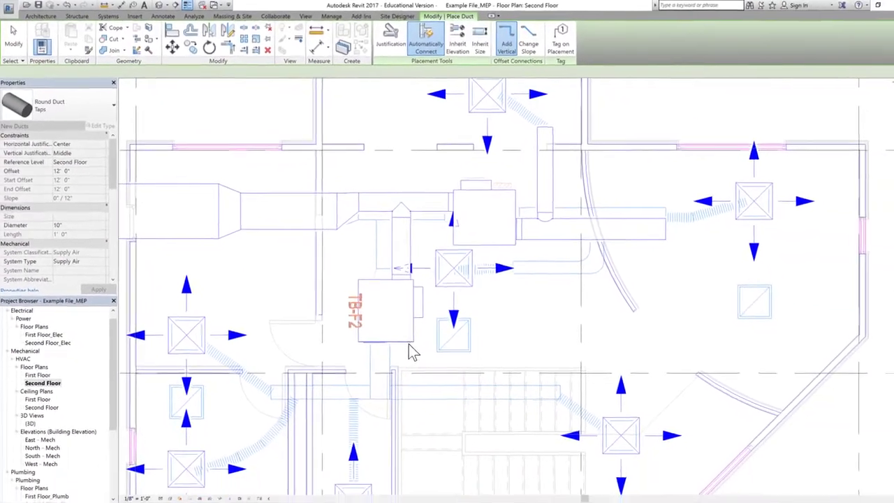
key("Escape")
key("Escape")
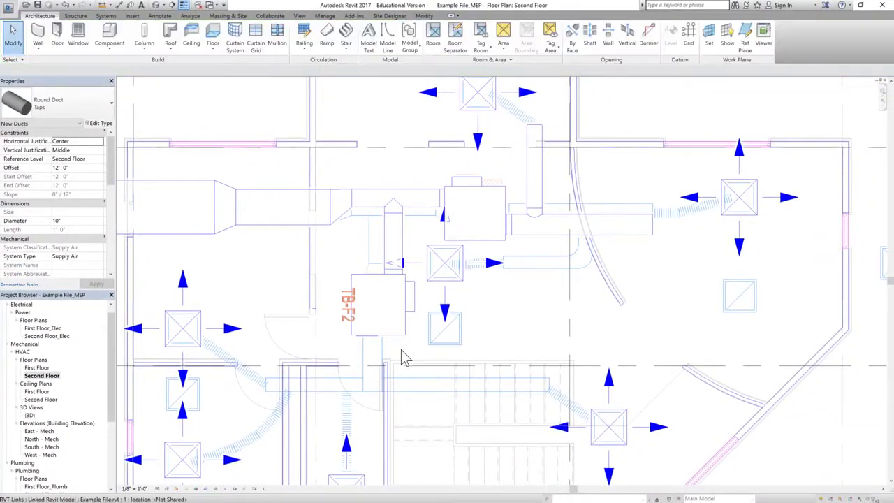
- Draw a 14" Round Duct: Taps run at 12' 0" offset from TB-F2's outlet to just past the crossing CAD branch duct
left_click(391, 334)
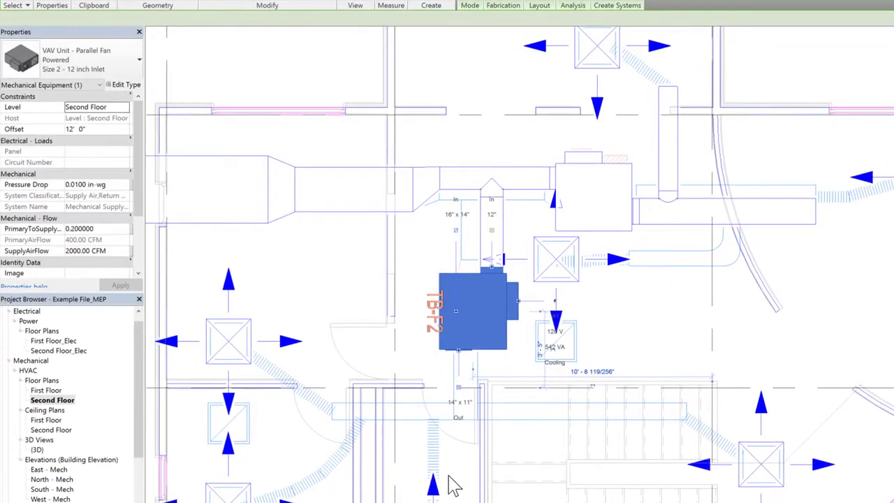
scroll(452, 484, "up", 2)
scroll(469, 349, "up", 2)
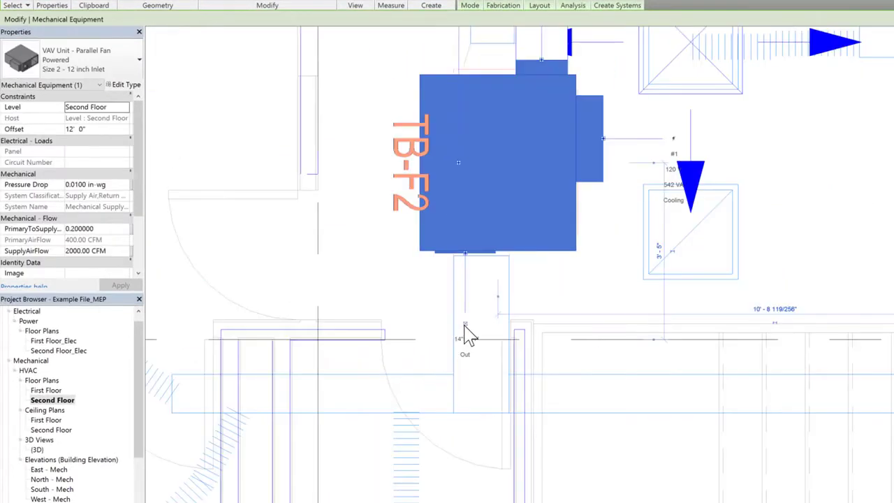
right_click(464, 326)
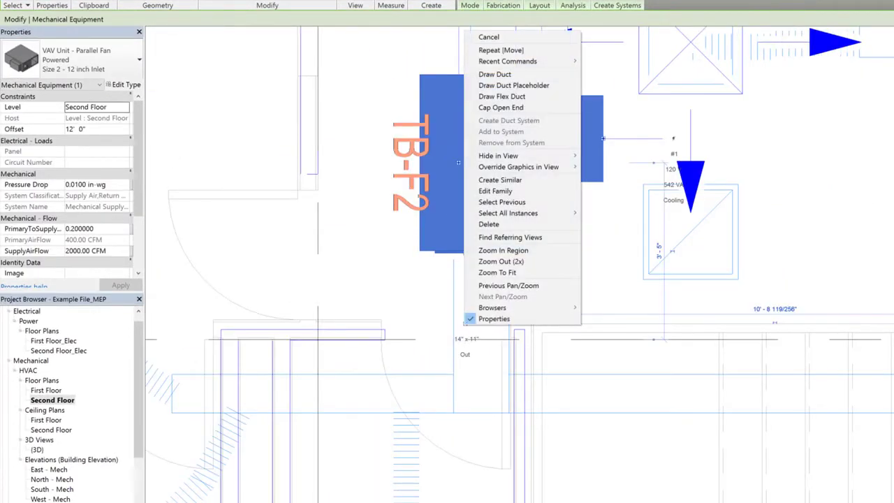
left_click(500, 73)
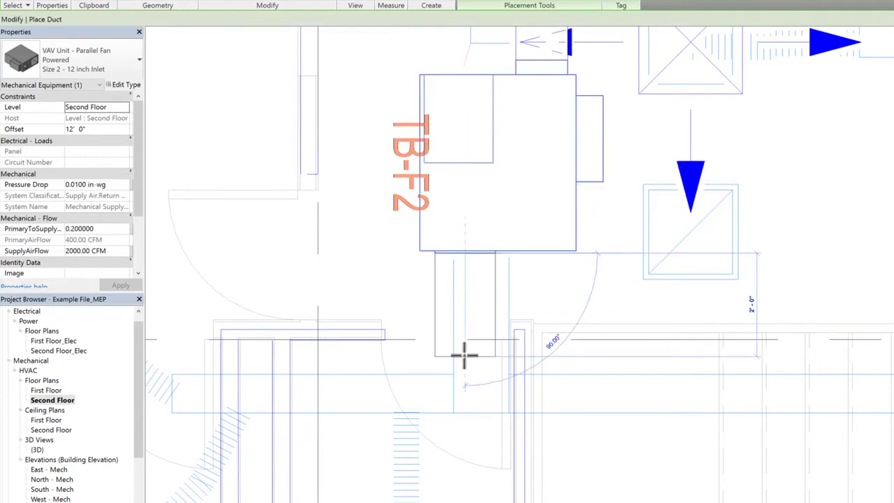
left_click(127, 61)
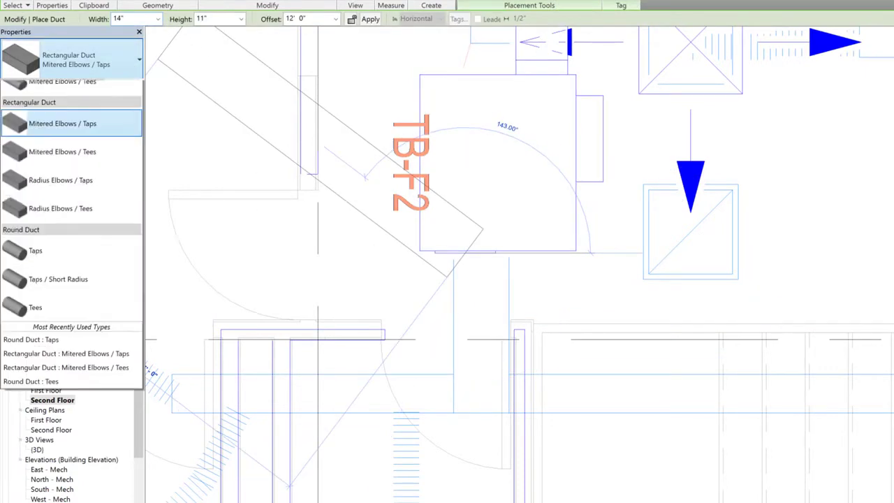
left_click(74, 383)
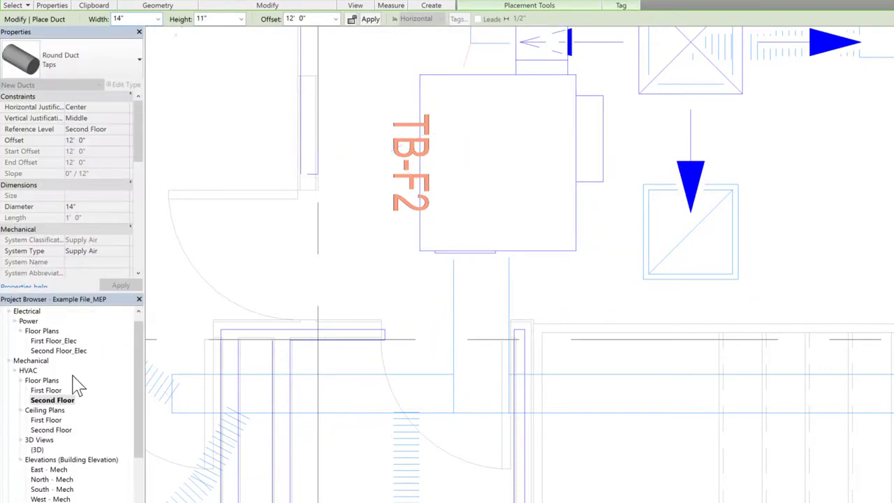
scroll(475, 275, "down", 1)
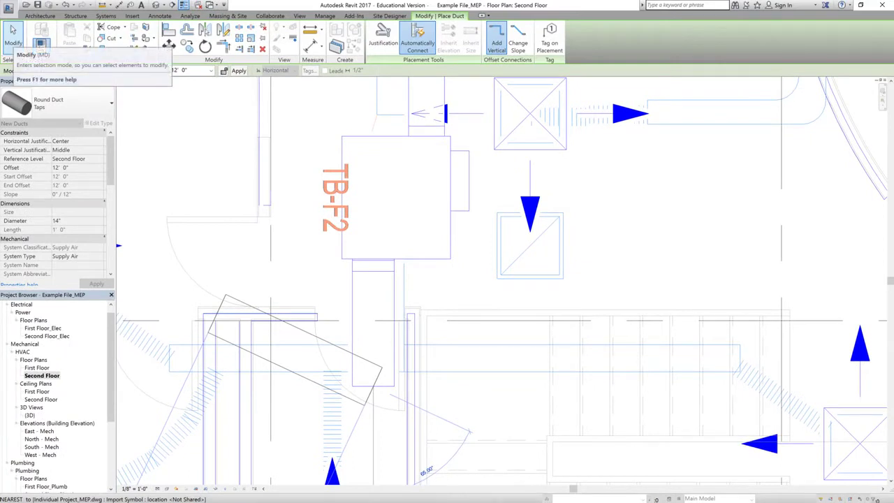
left_click(13, 35)
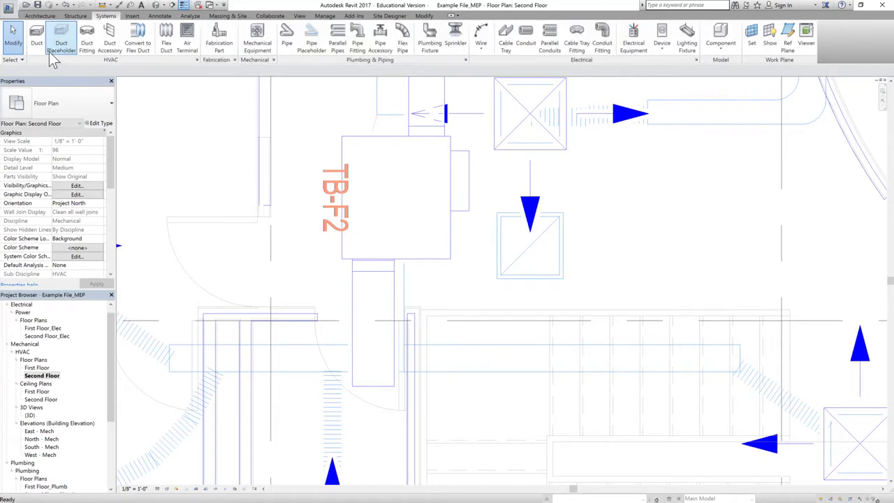
- Draw a 10" round branch duct at 12' 0" offset from TB-F2's outlet duct along the CAD branch toward the stair-side diffuser
left_click(38, 38)
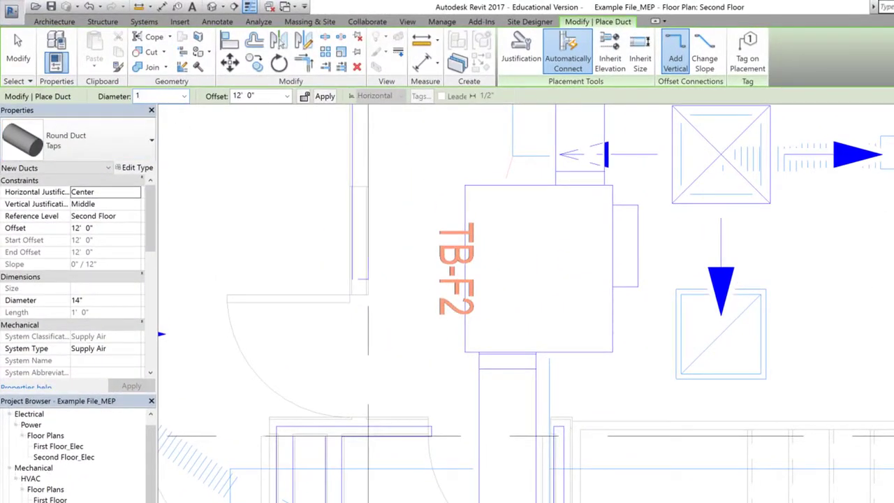
key("Return")
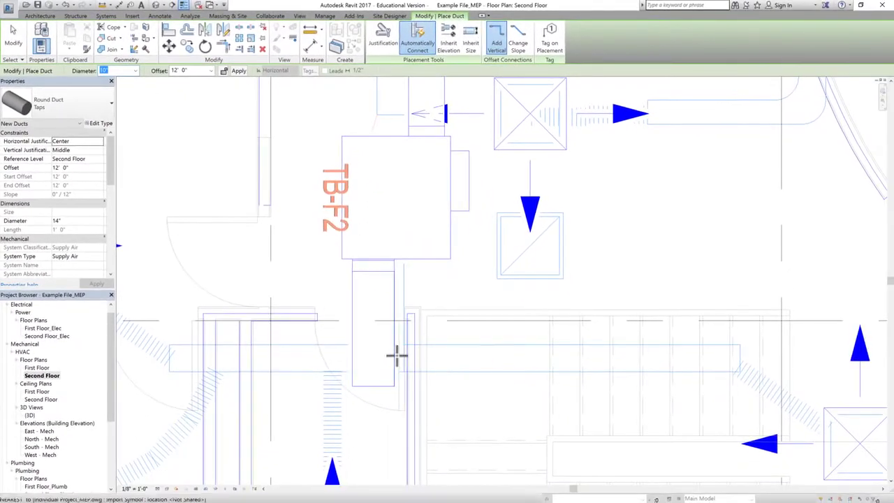
left_click(395, 360)
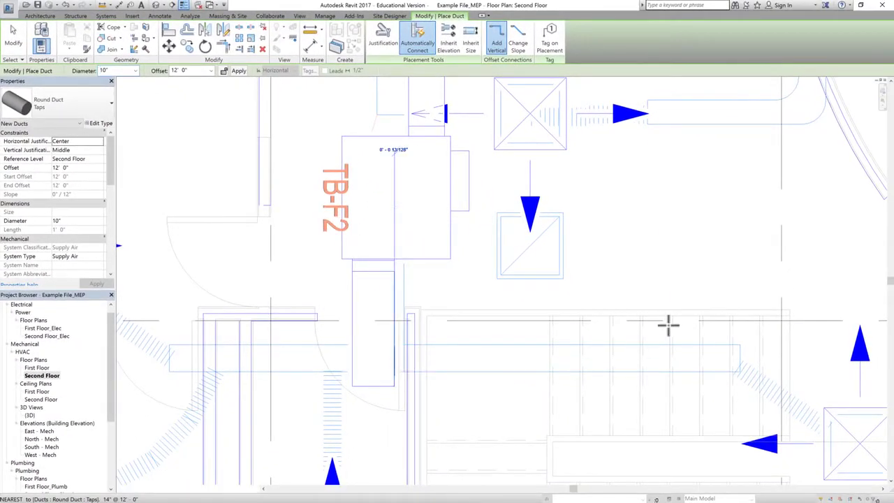
left_click(734, 355)
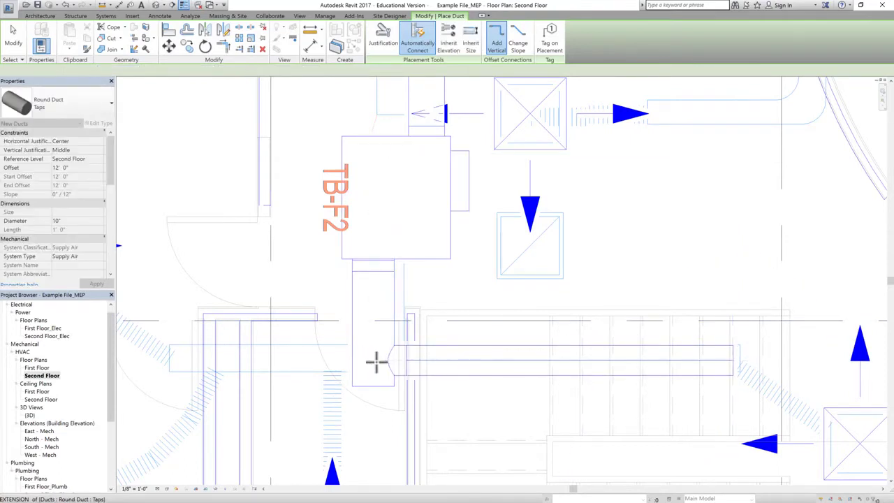
- Draw the opposite 10" round branch at 12' 0" offset from TB-F2's outlet duct to the end of the CAD branch
left_click(348, 361)
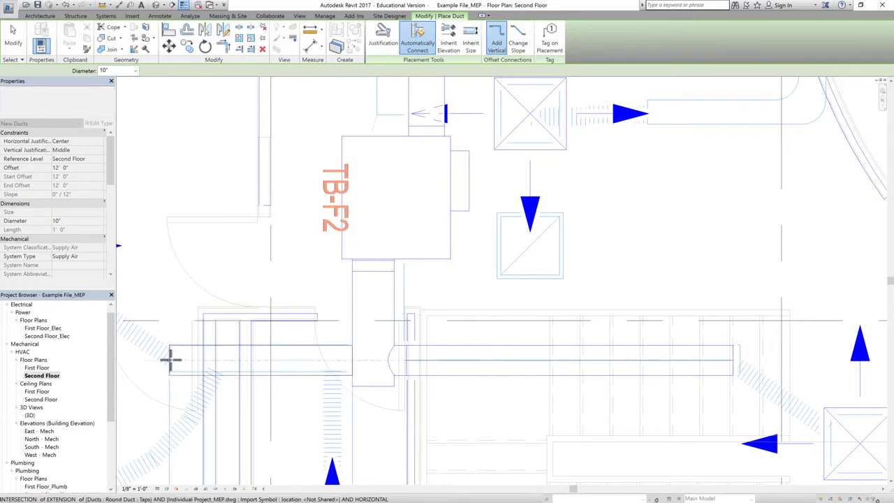
left_click(173, 359)
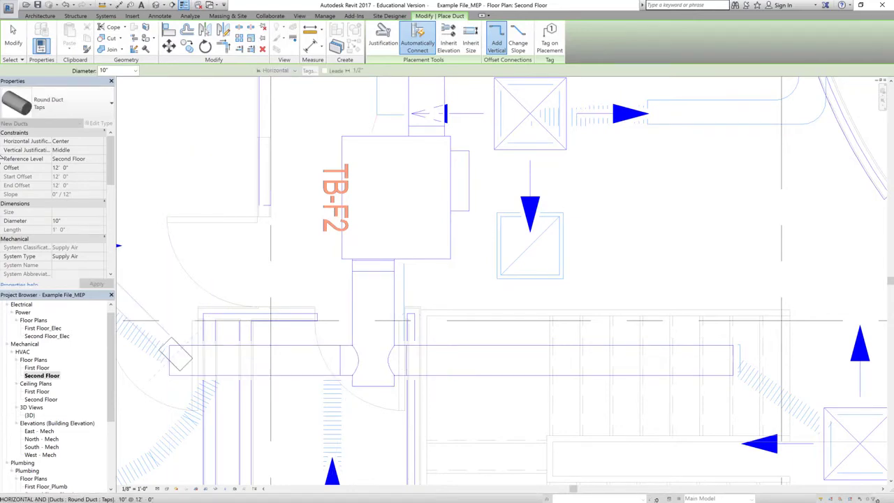
left_click(13, 39)
scroll(535, 343, "down", 2)
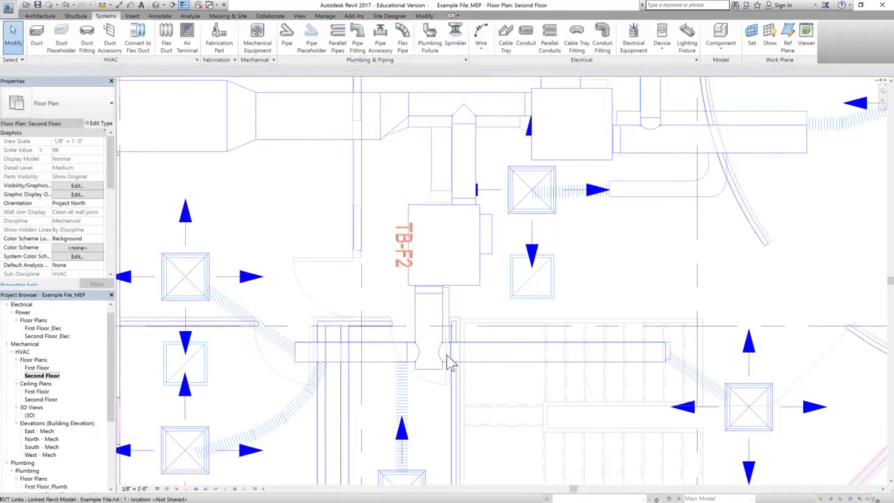
scroll(444, 354, "down", 2)
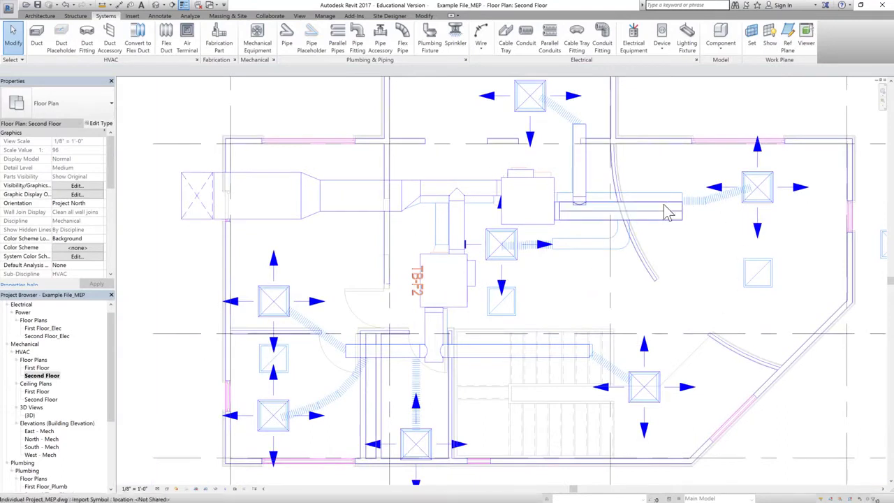
scroll(447, 376, "down", 1)
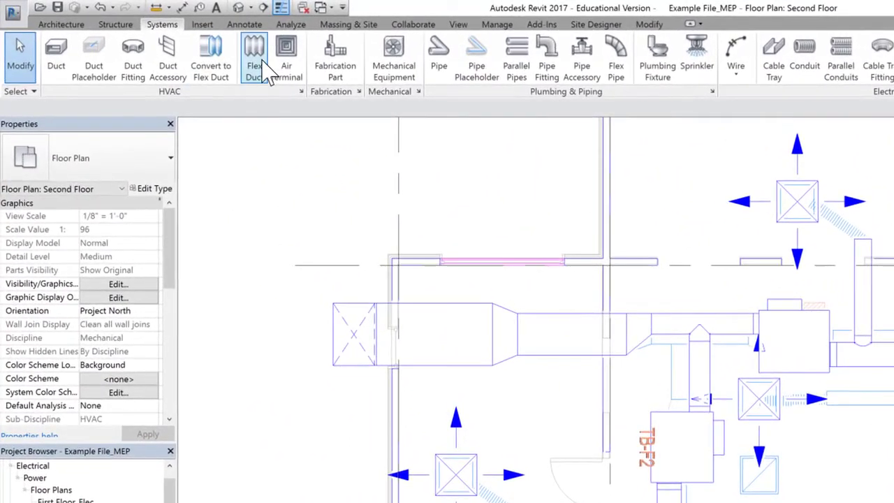
- Connect the second-floor supply diffusers to their branch ducts with Flex Duct Round, type Flex - Round
left_click(171, 44)
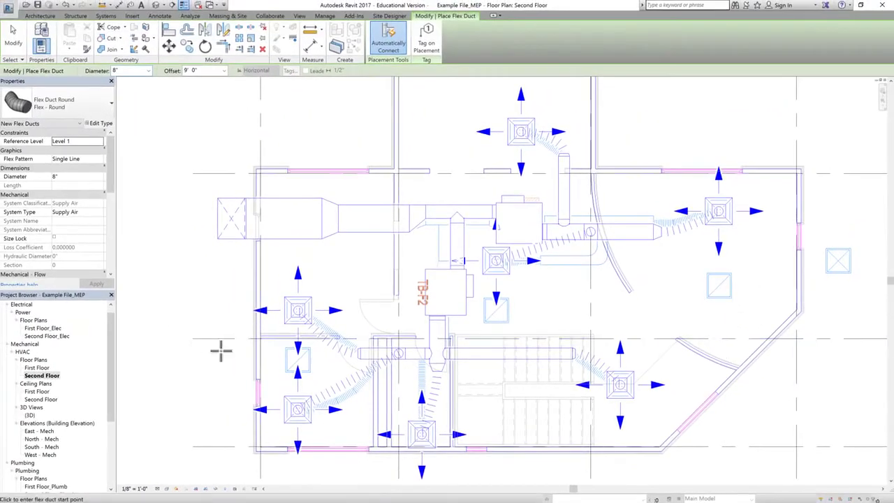
left_click(12, 36)
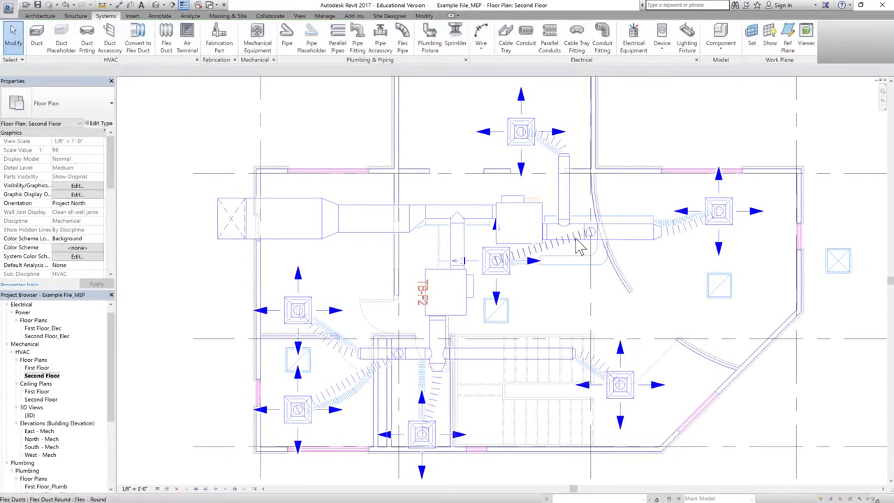
- Open the default 3D view and inspect the ductwork on both floors
left_click(157, 5)
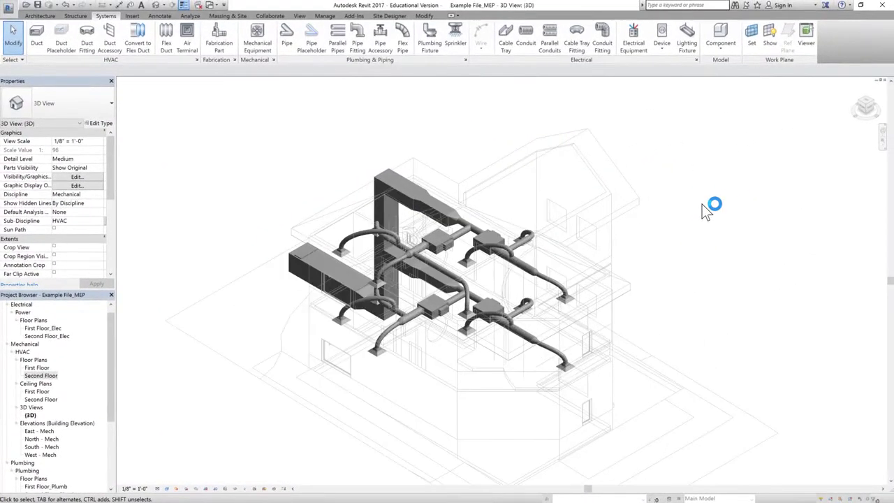
scroll(377, 265, "up", 2)
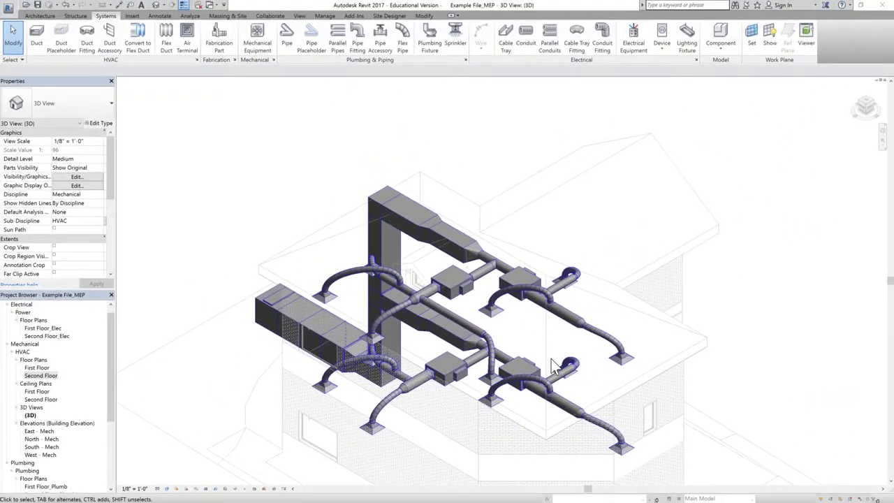
scroll(740, 280, "up", 2)
scroll(769, 286, "down", 1)
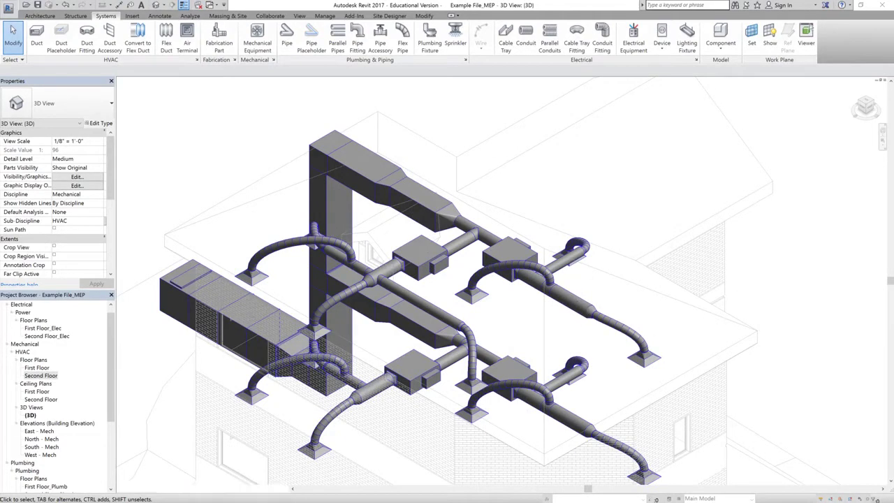
- Check the airflow of the last 14" duct segment downstream of the upper-floor TB-F1 unit and of the diffuser it feeds
left_click(578, 298)
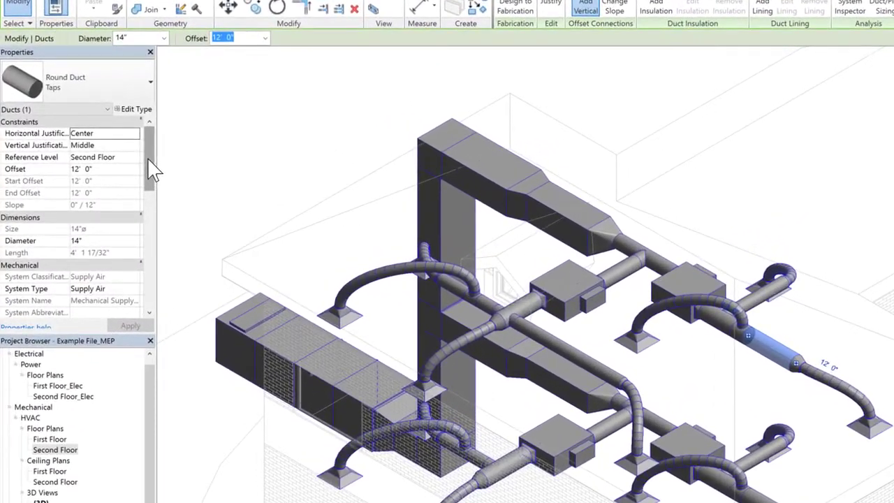
left_click_drag(115, 185, 144, 219)
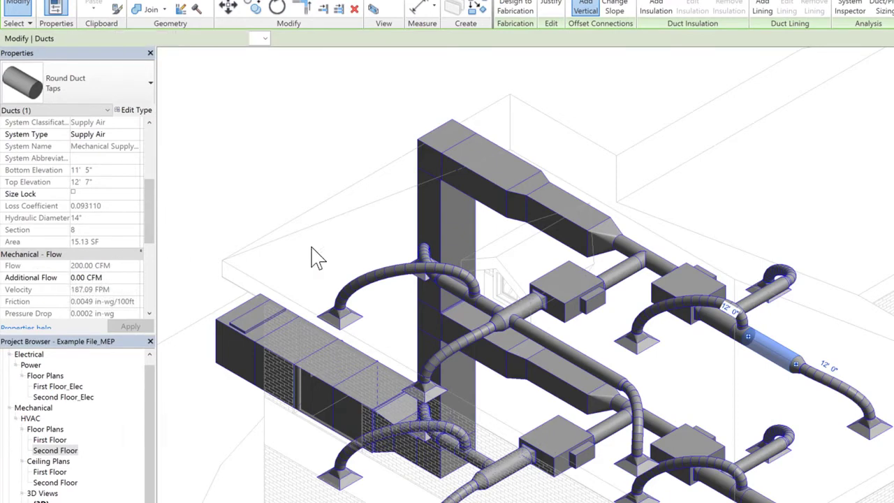
left_click(890, 322)
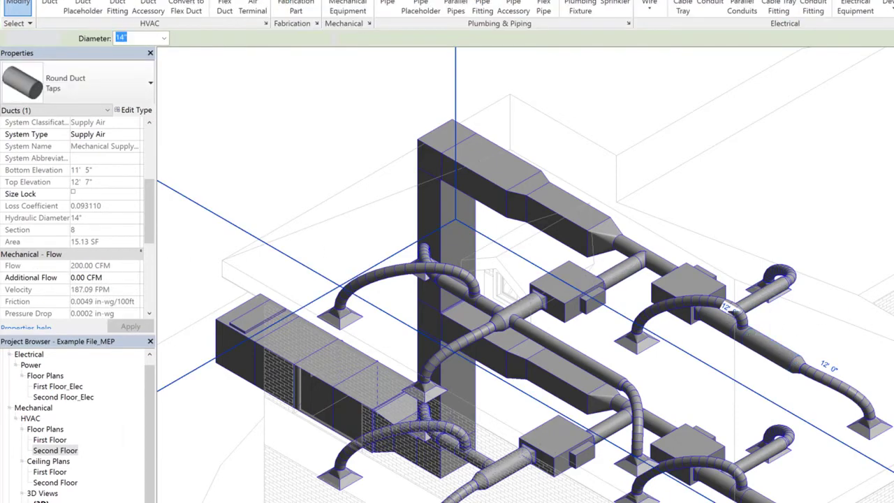
left_click(870, 424)
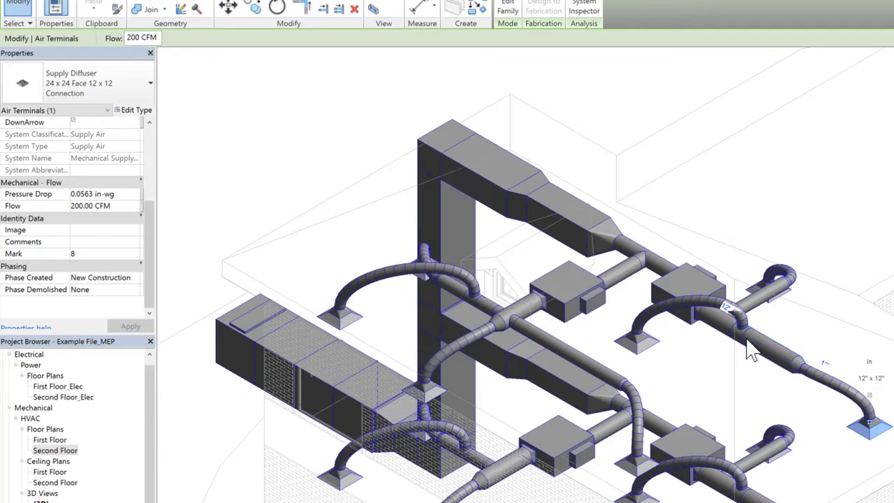
left_click(719, 385)
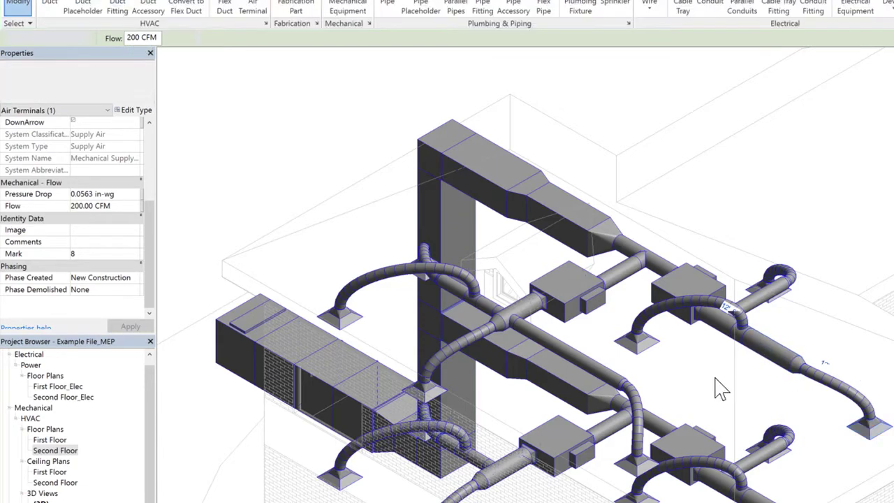
- Check the airflow of the 14" duct segment at TB-F1's outlet and of the unit's other two upper-floor diffusers
left_click(730, 336)
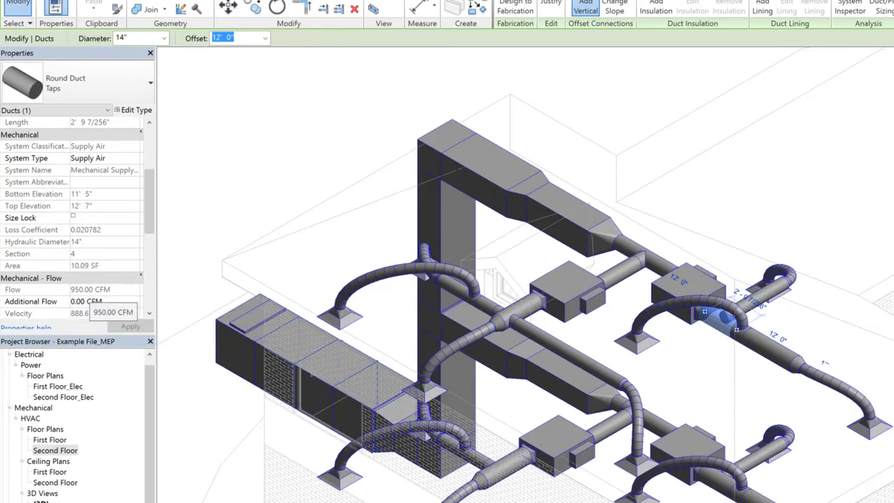
key("Escape")
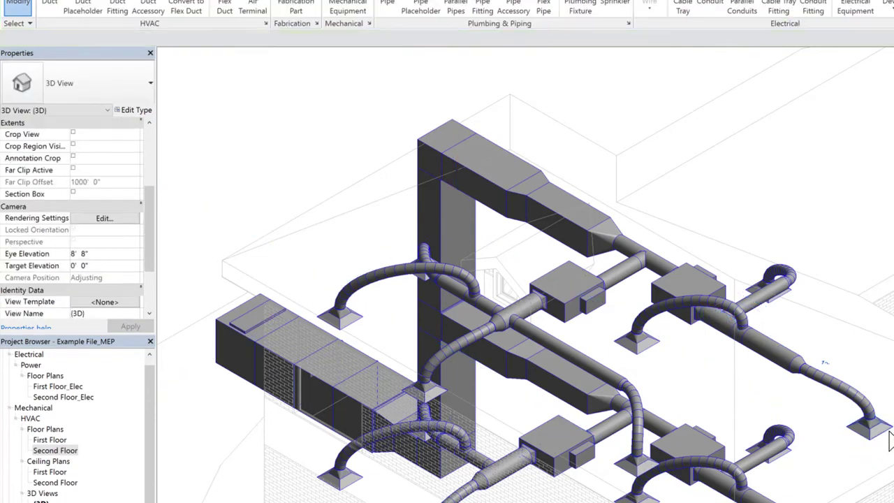
left_click(636, 339)
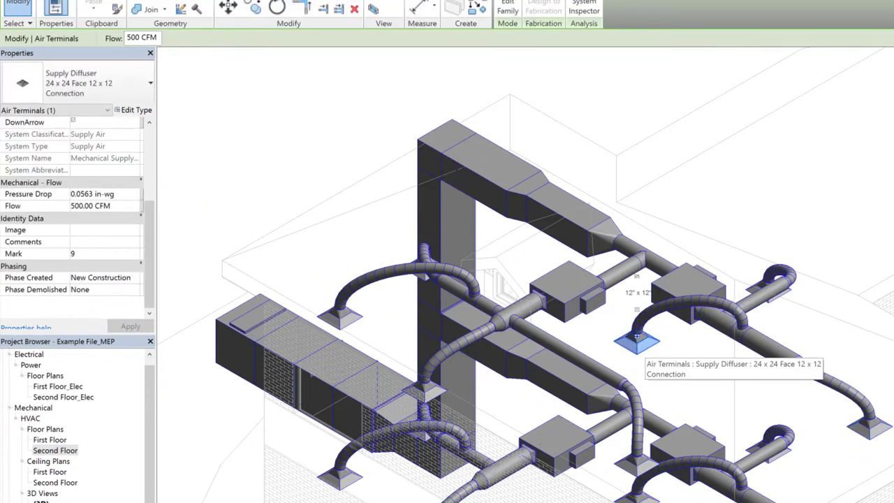
left_click(768, 285)
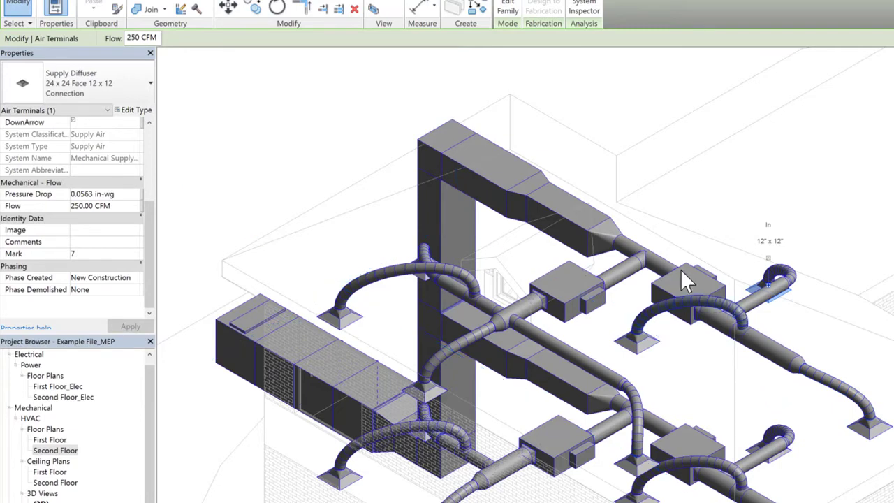
- Check the airflow of the 12" duct feeding upper-floor TB-F1 and set the unit's PrimaryToSupply value to 1
left_click(650, 258)
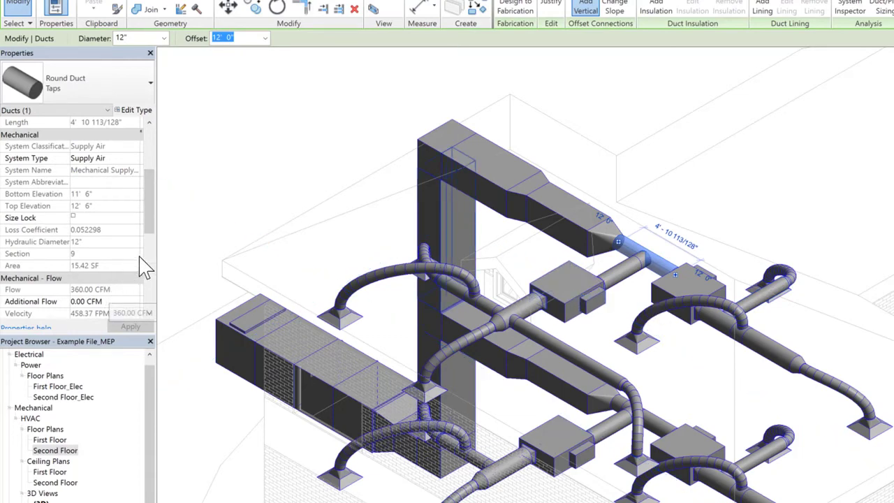
left_click(719, 286)
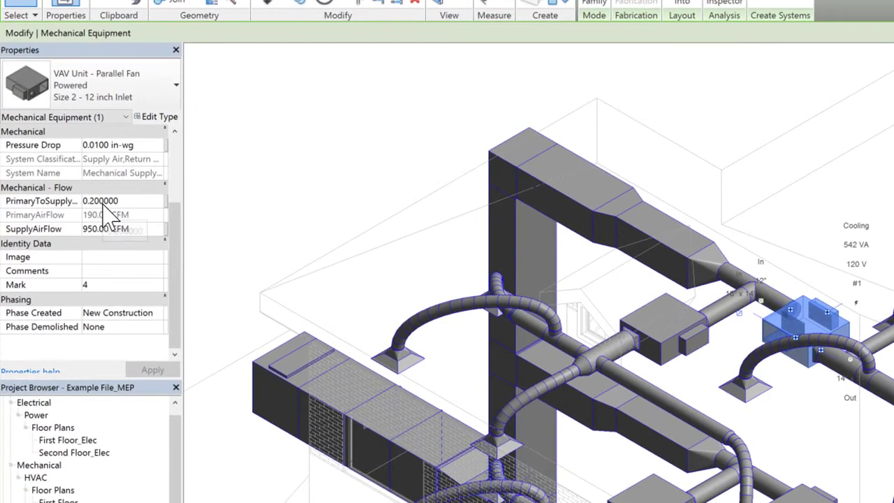
left_click(155, 202)
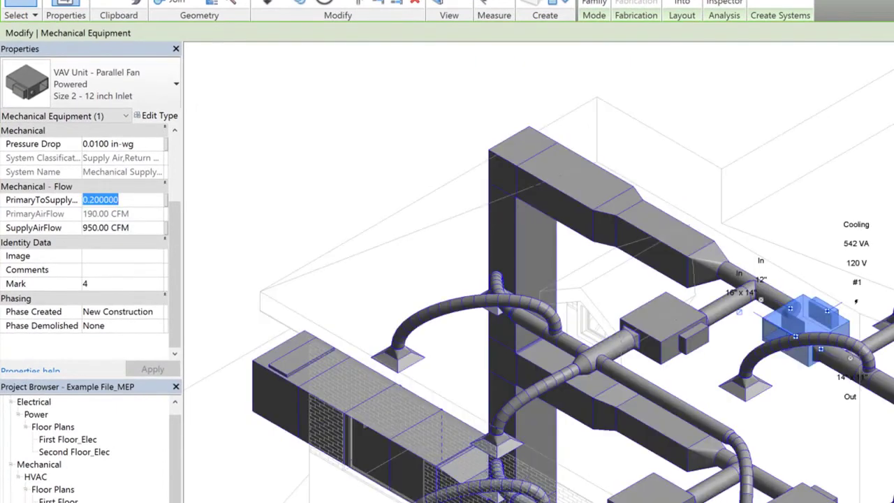
type("1")
key("Return")
left_click(764, 247)
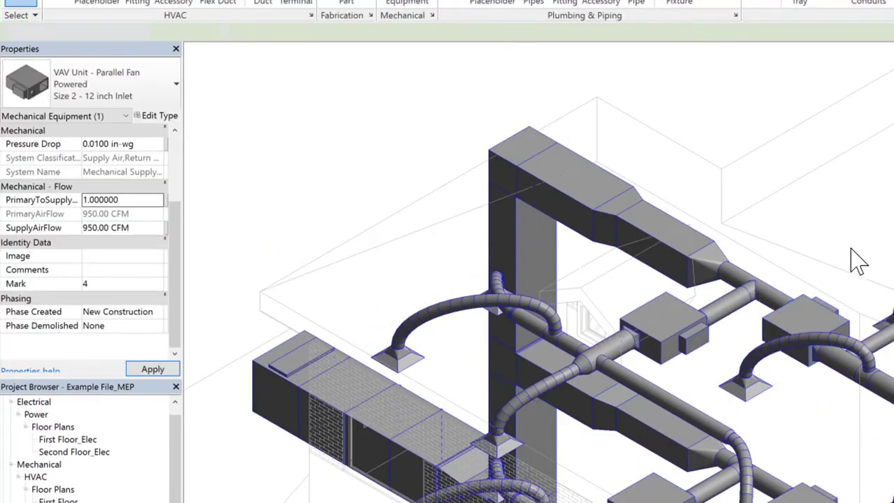
- Check the airflow in the 12" duct feeding upper-floor TB-F1 and in the duct at TB-F2's outlet
left_click(768, 301)
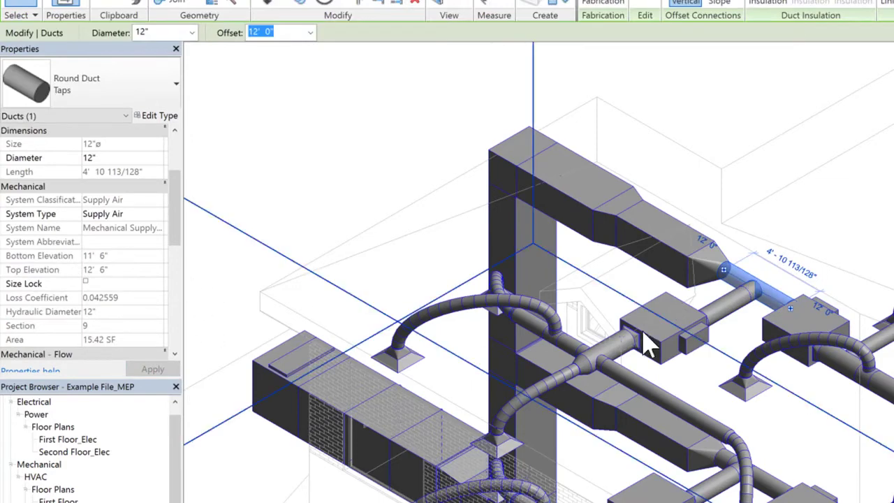
left_click_drag(176, 240, 178, 286)
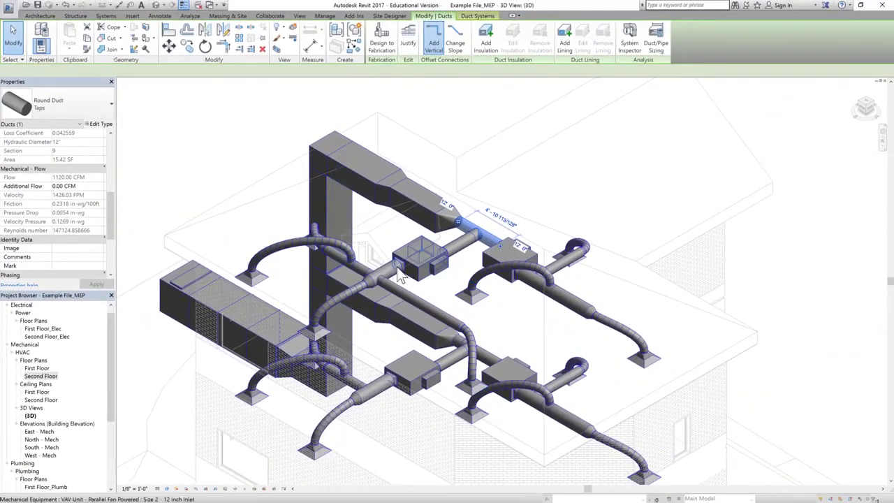
left_click(395, 273)
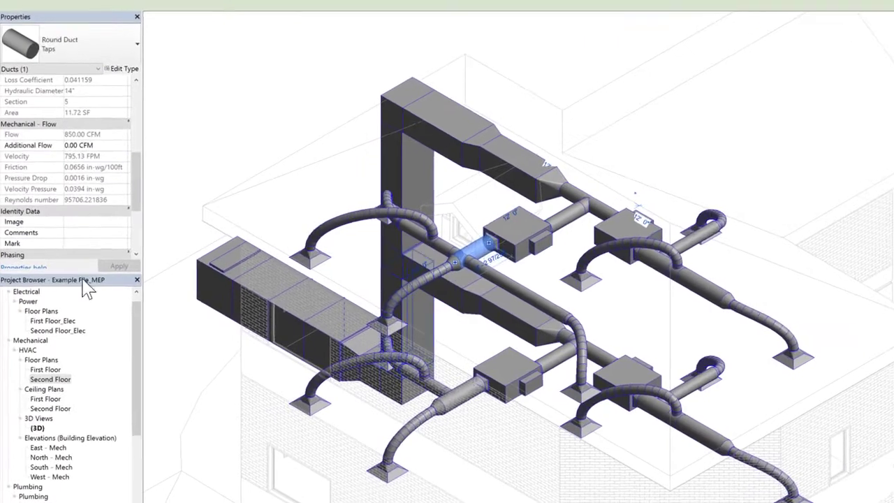
- Set the PrimaryToSupply value of the upper-floor TB-F2 VAV unit to 1
left_click(563, 239)
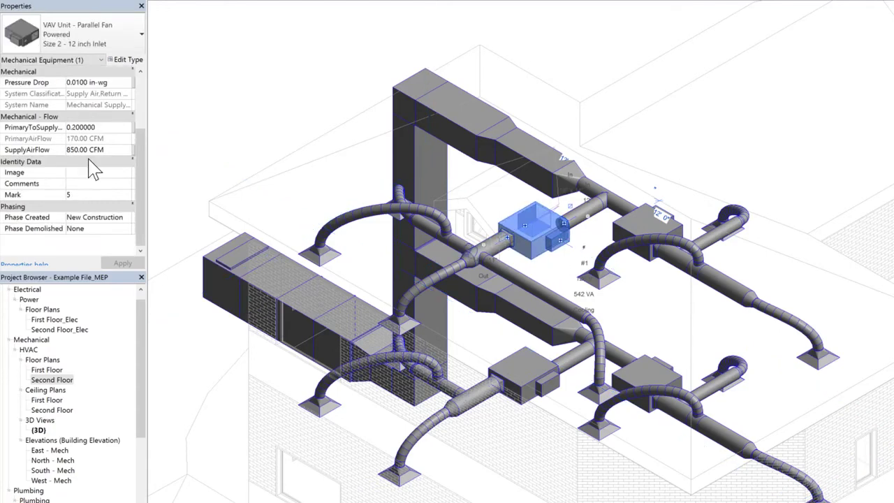
left_click(97, 128)
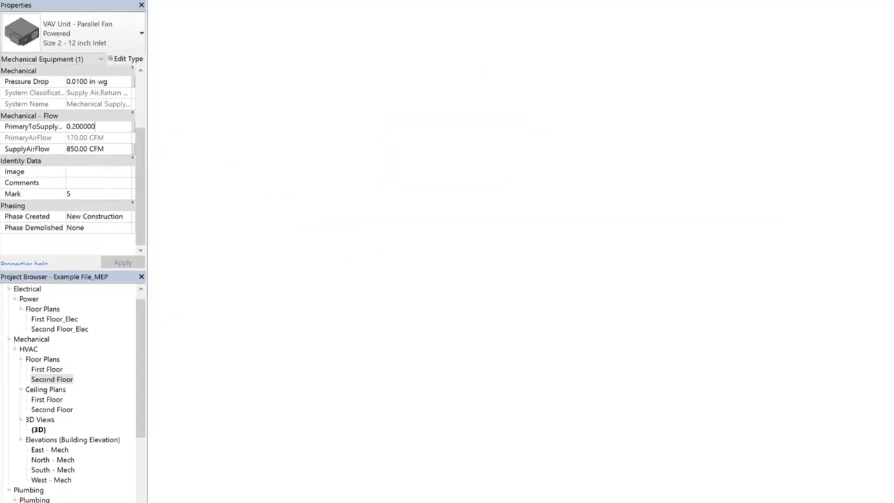
type("1")
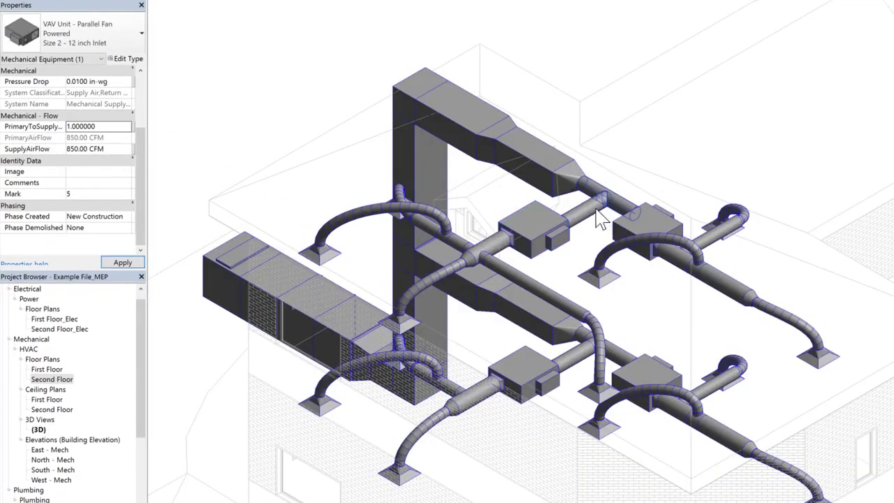
- Recheck the airflow in the 12" duct between the upper-floor main duct and the TB-F1 unit
left_click(716, 228)
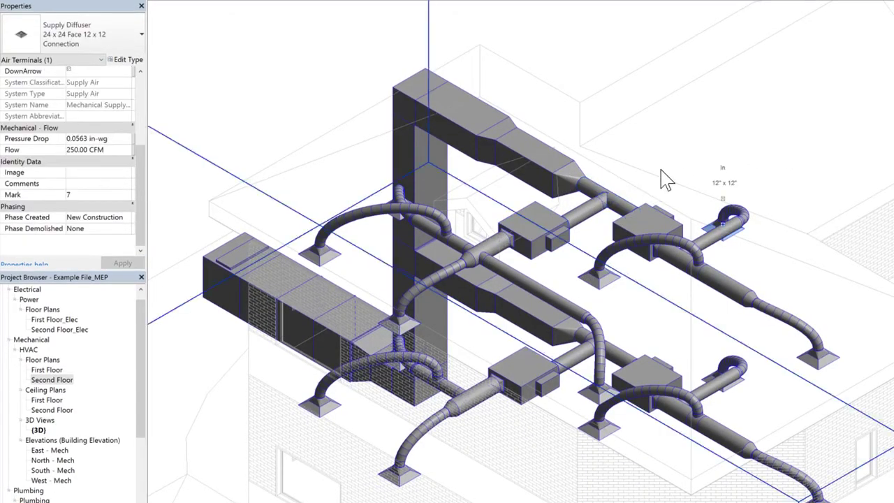
left_click(600, 197)
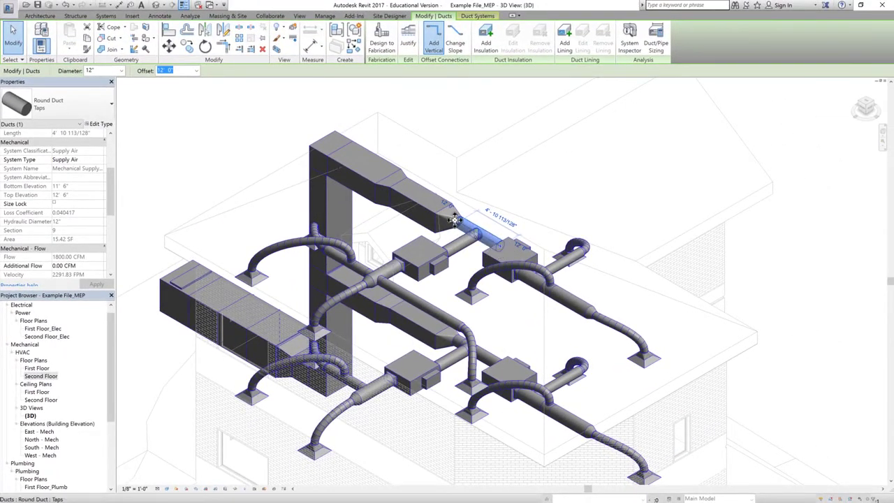
- Check the airflow of the upper-floor rectangular main duct beside the vertical riser
left_click(367, 183)
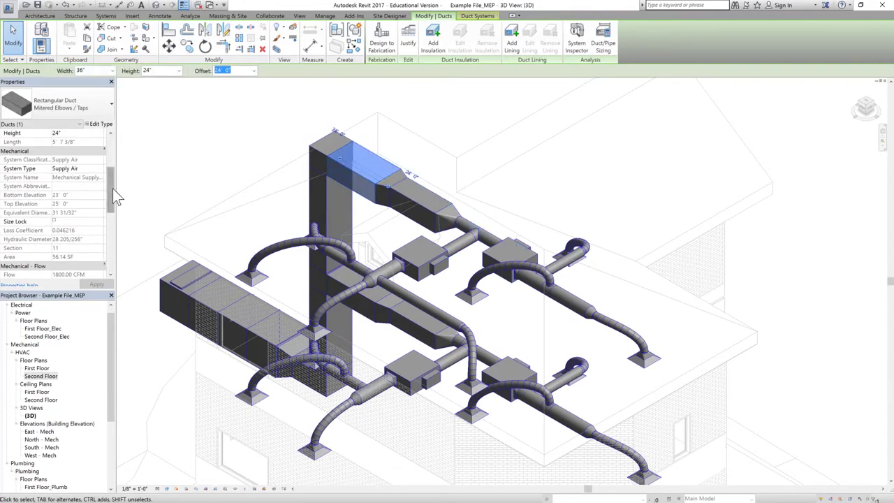
scroll(116, 196, "down", 5)
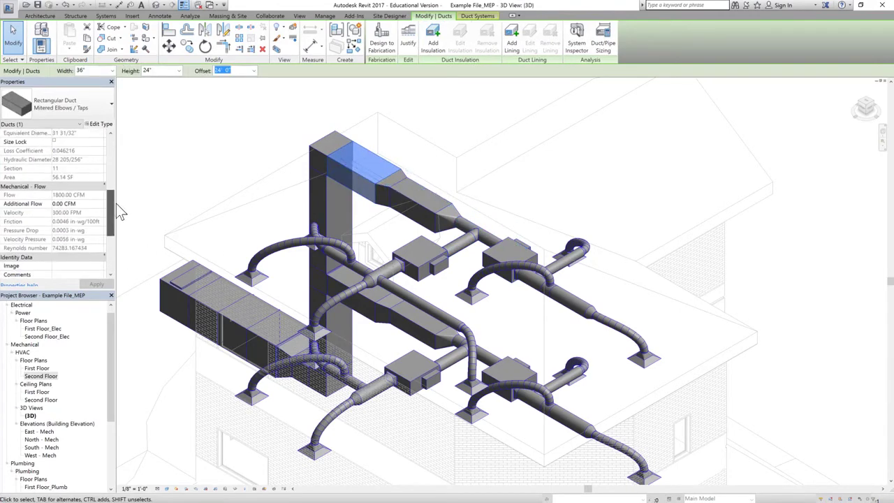
left_click(811, 101)
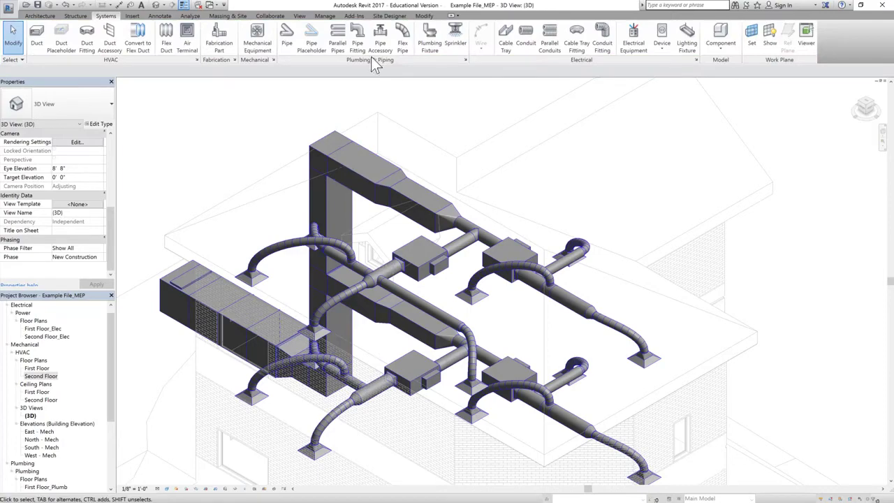
- Display the System Browser and widen it enough to show its flow, size and space columns
left_click(299, 16)
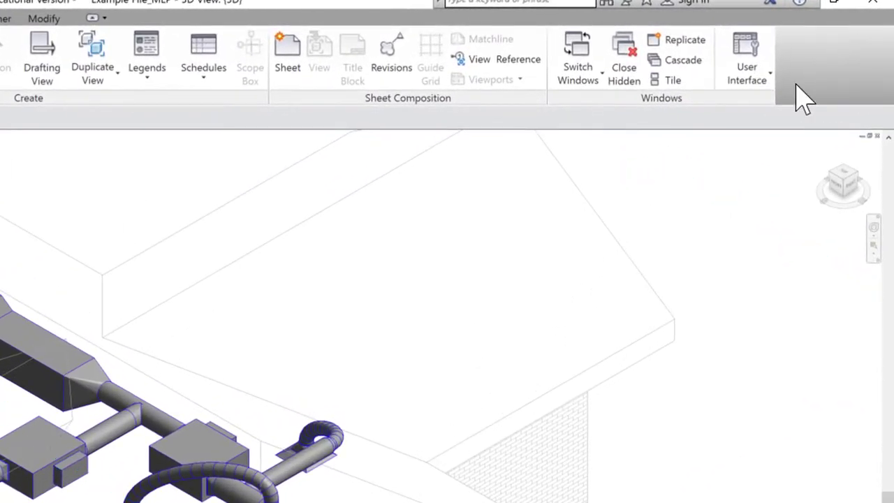
left_click(768, 56)
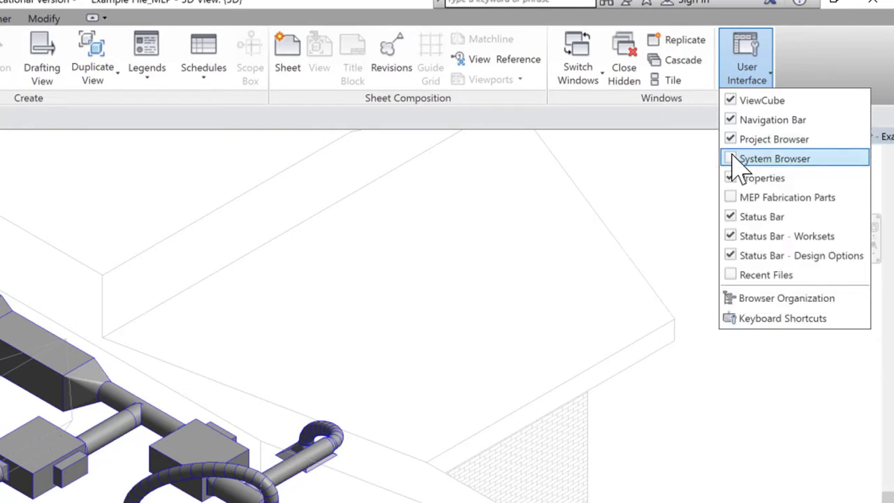
left_click(740, 160)
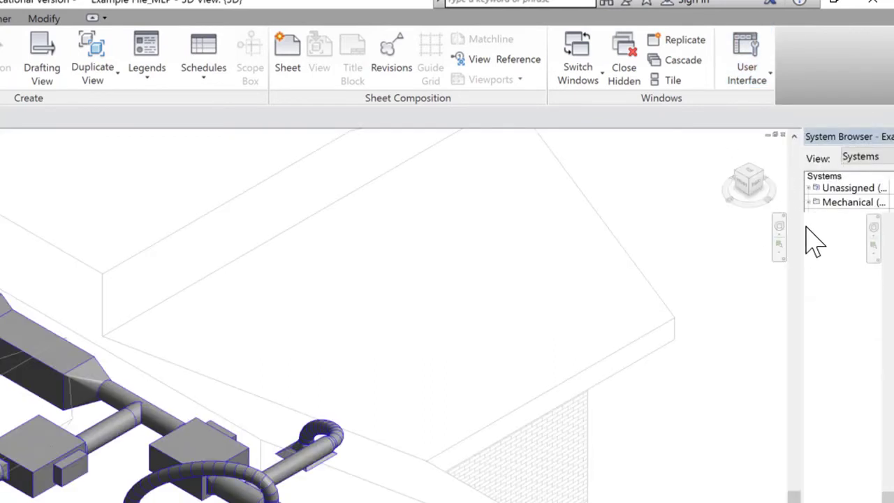
left_click_drag(803, 229, 754, 244)
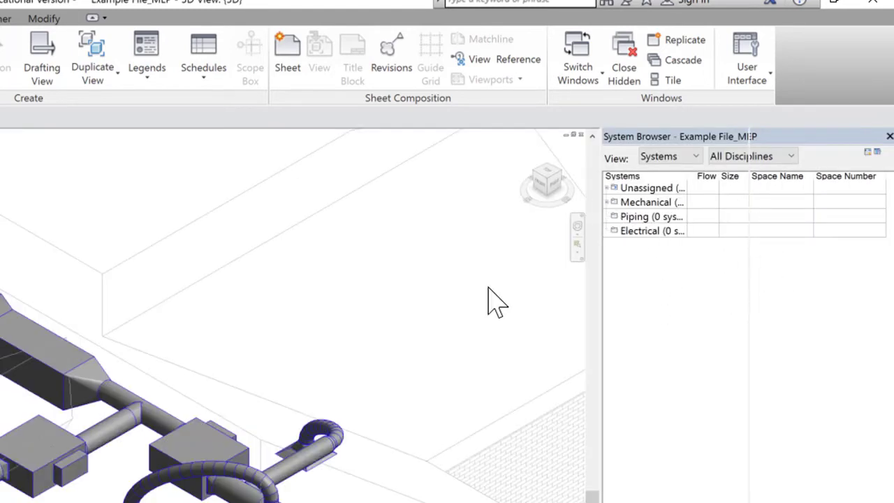
- Expand the mechanical Supply Air systems down to the outdoor AHU and highlight the Mechanical Supply Air AHU system in the model
left_click(609, 201)
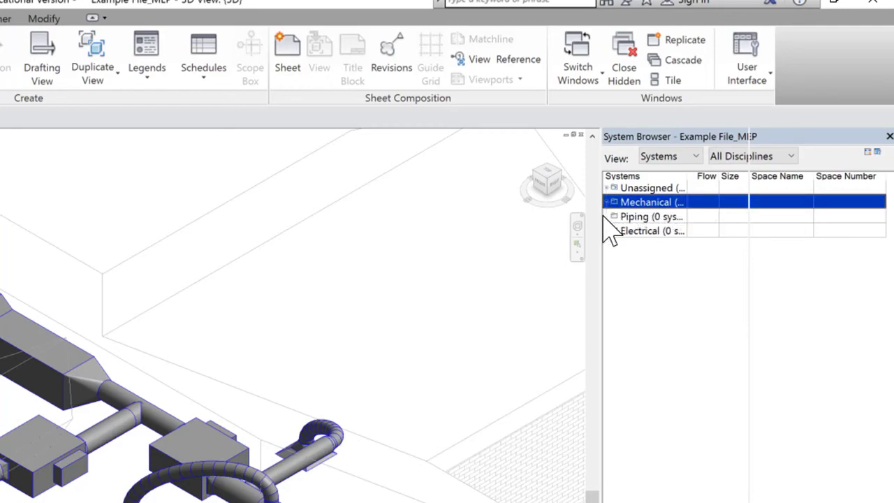
left_click(608, 202)
left_click(643, 217)
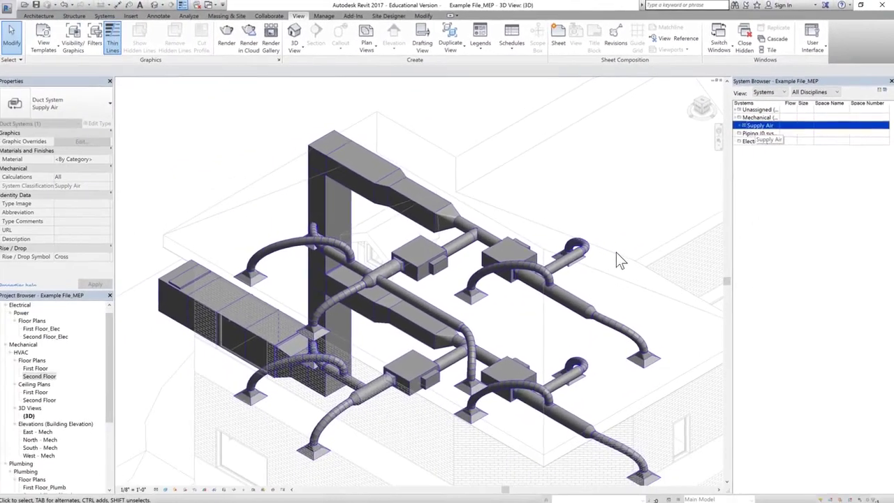
left_click(669, 181)
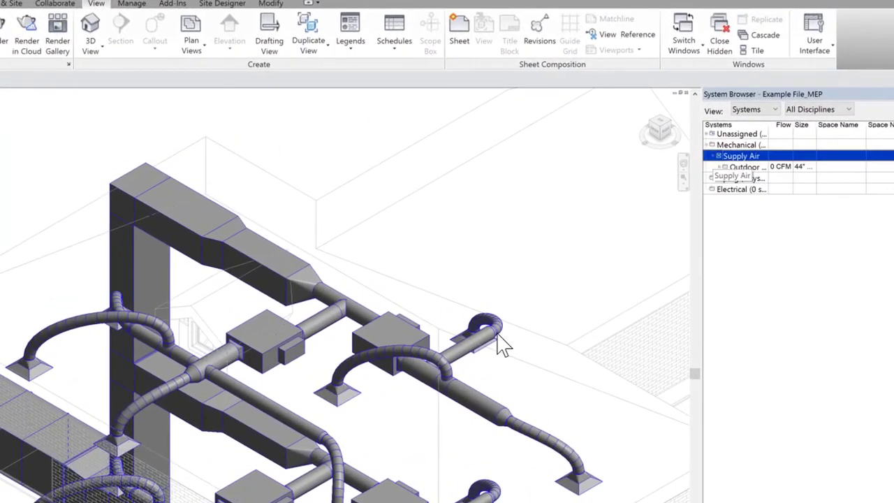
left_click(748, 168)
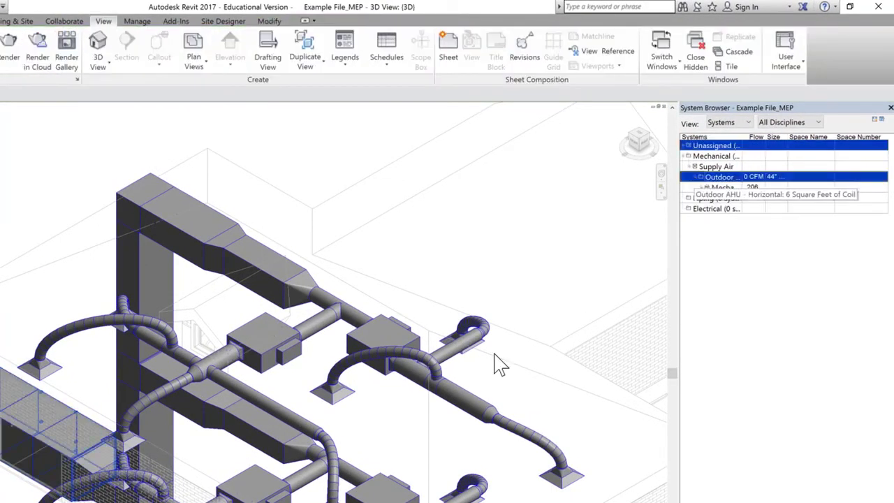
left_click(496, 363)
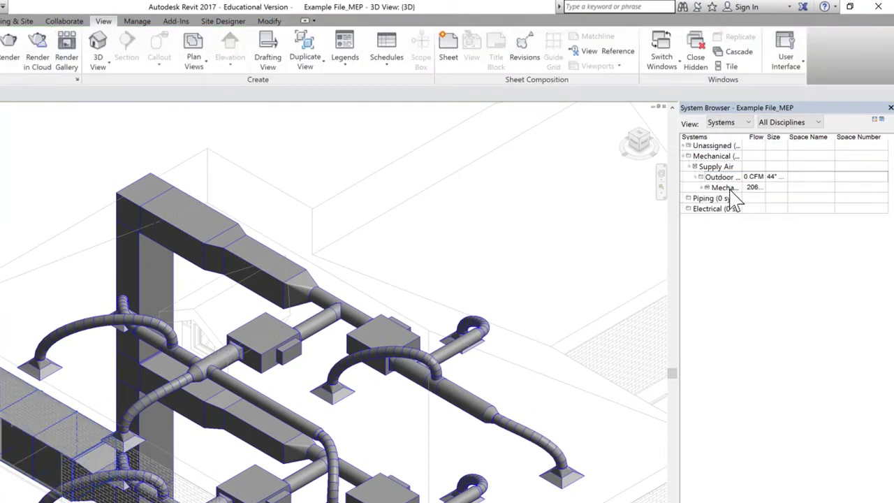
left_click(724, 187)
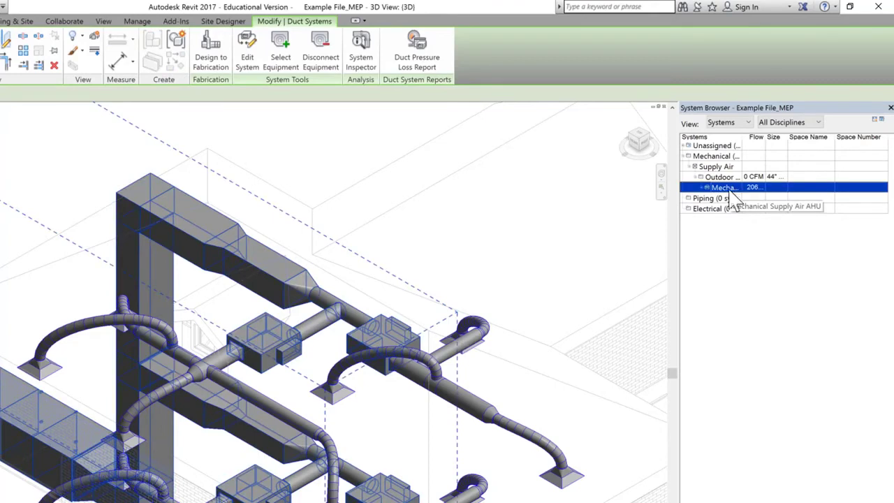
scroll(544, 293, "down", 3)
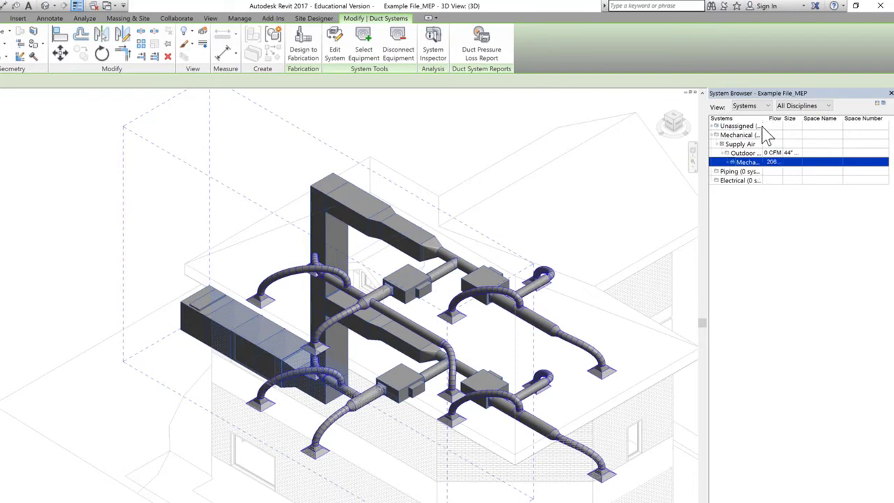
- Widen the Systems column and expand Mechanical Supply Air AHU through its first VAV unit to highlight the Mechanical Supply Air 1 SF system
left_click_drag(763, 117, 830, 118)
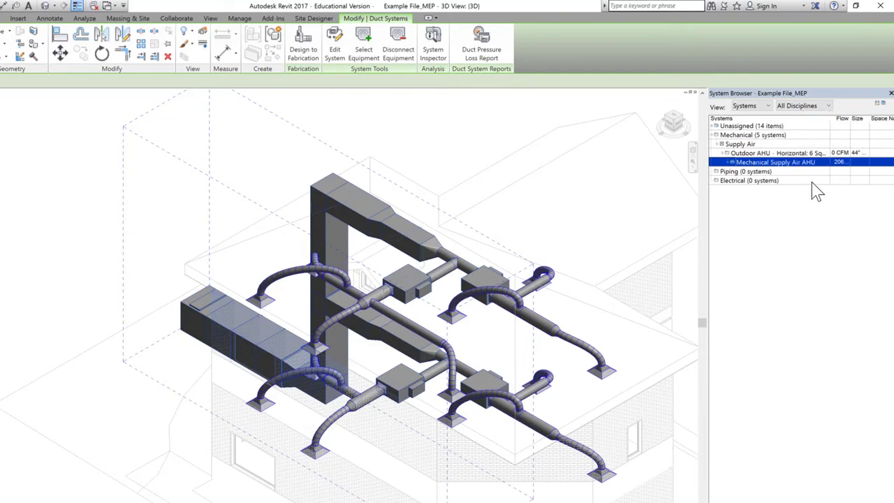
left_click(731, 163)
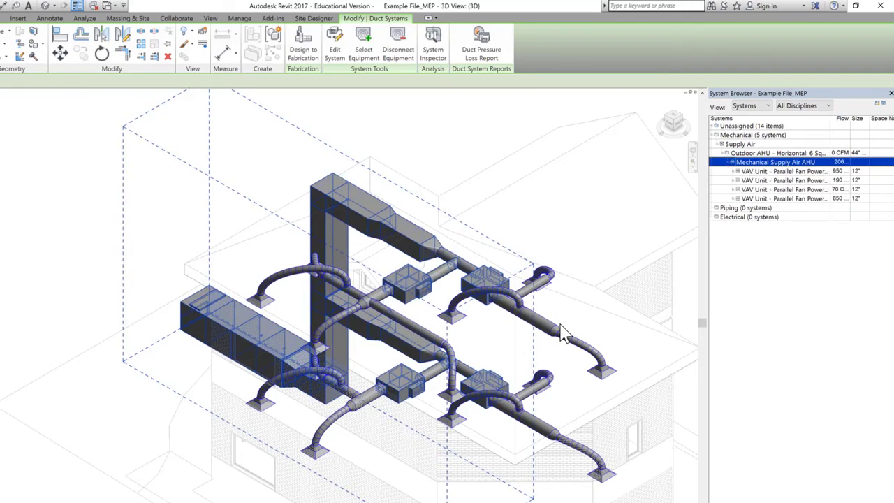
left_click(758, 171)
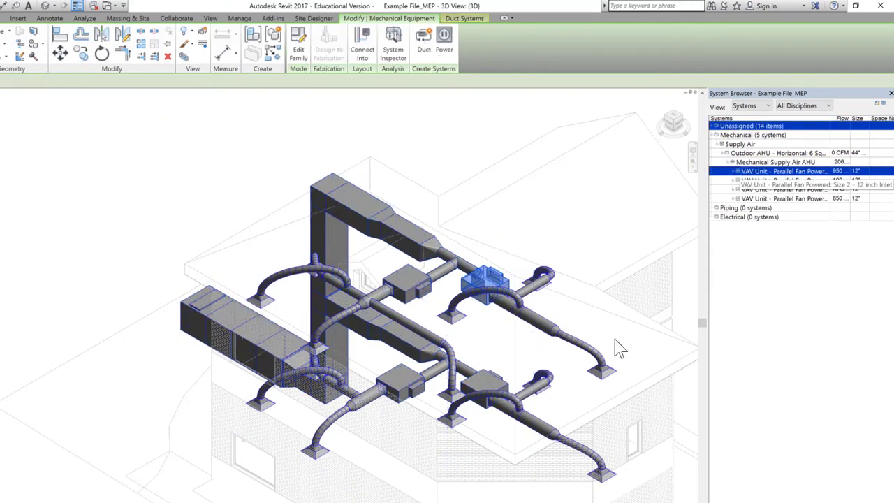
left_click(738, 171)
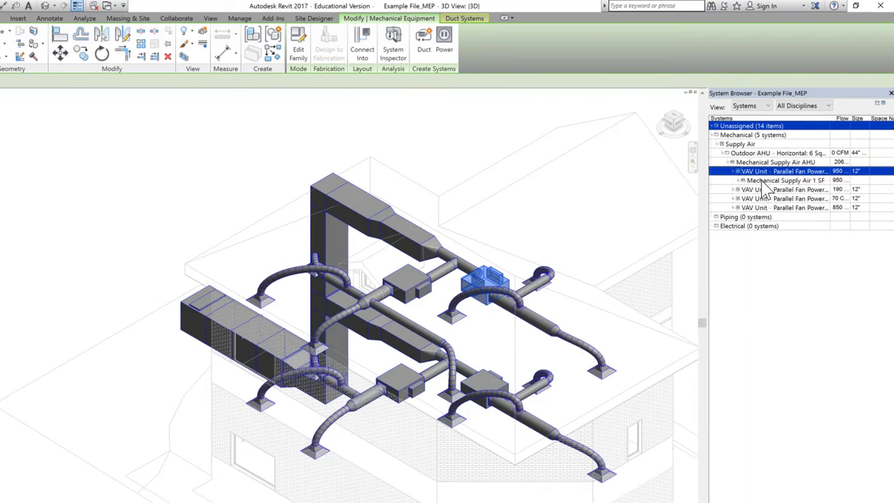
left_click(764, 181)
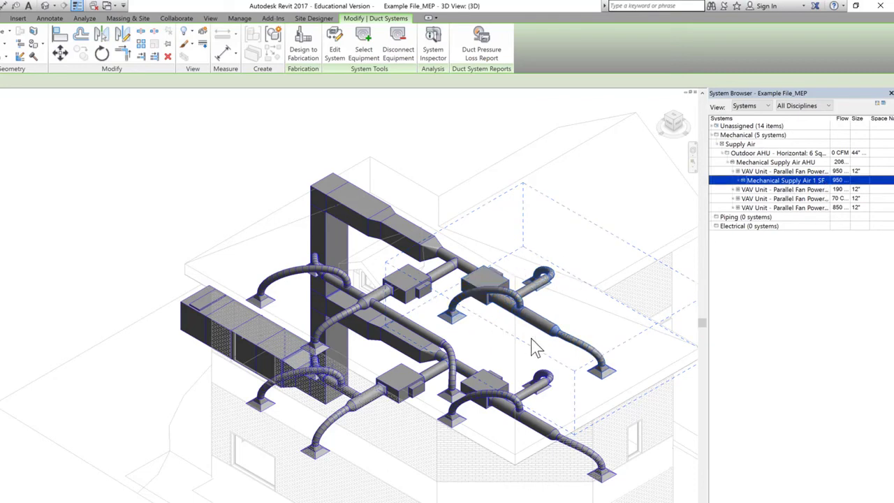
- Locate the two lower-floor VAV units from their System Browser entries and highlight the Mechanical Supply Air 2 FF system
left_click(751, 199, "ctrl")
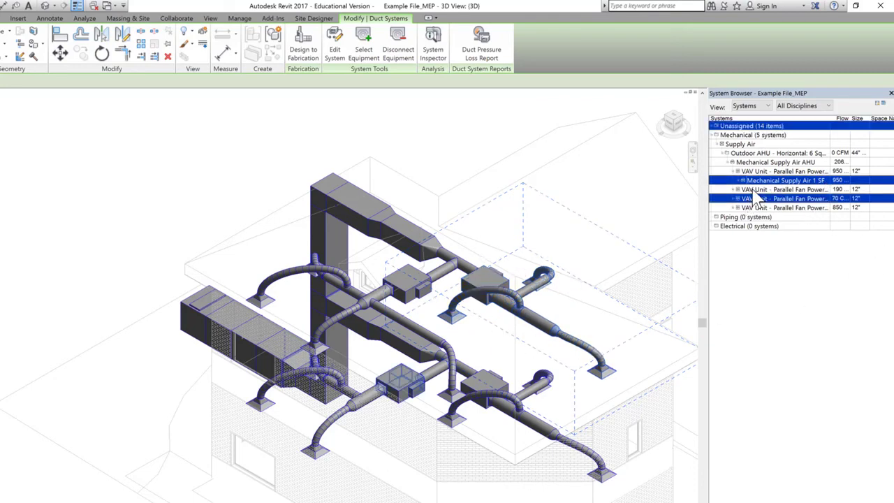
left_click(754, 189)
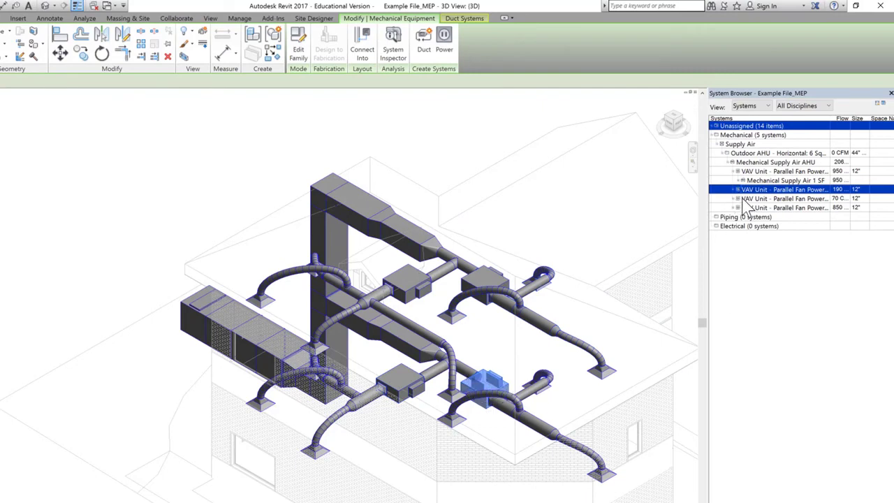
key("Down")
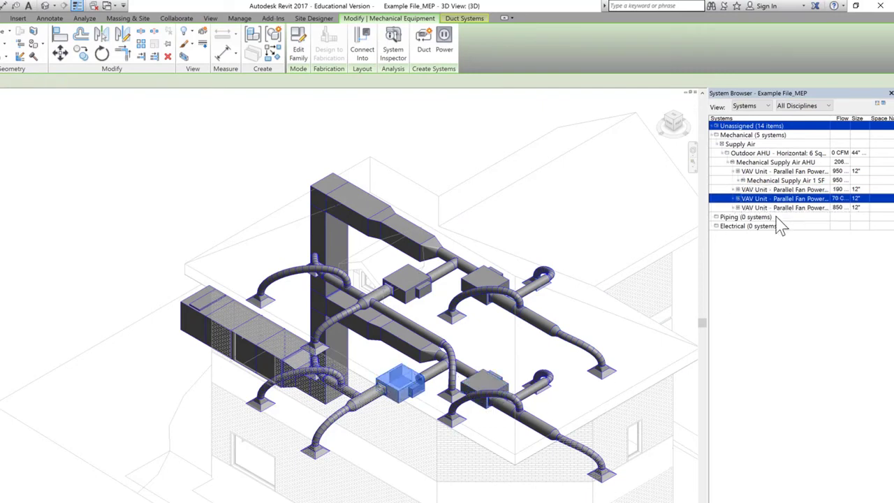
left_click(737, 198)
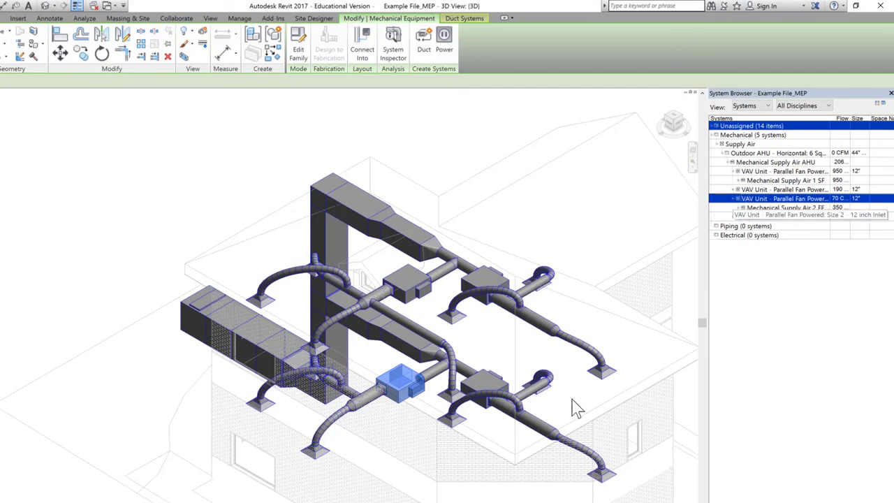
key("Down")
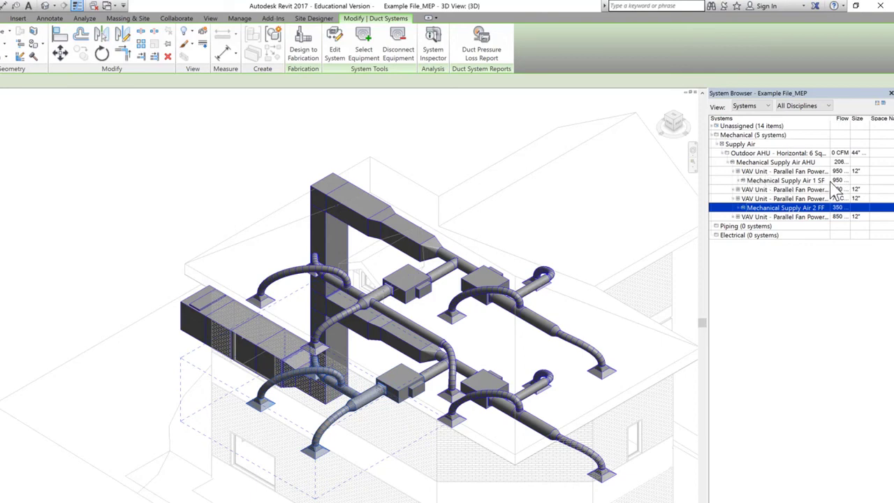
- Locate both upper-floor VAV units in the model from their System Browser entries, and clear the selection
left_click(763, 172)
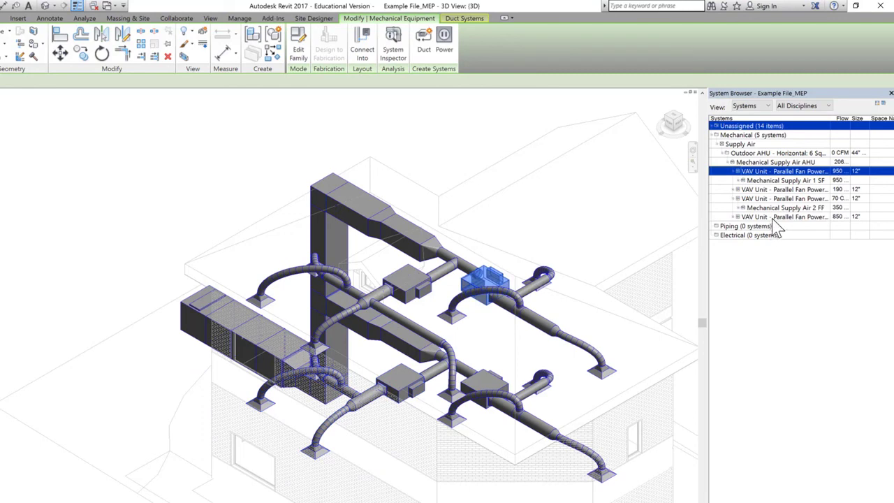
left_click(774, 219)
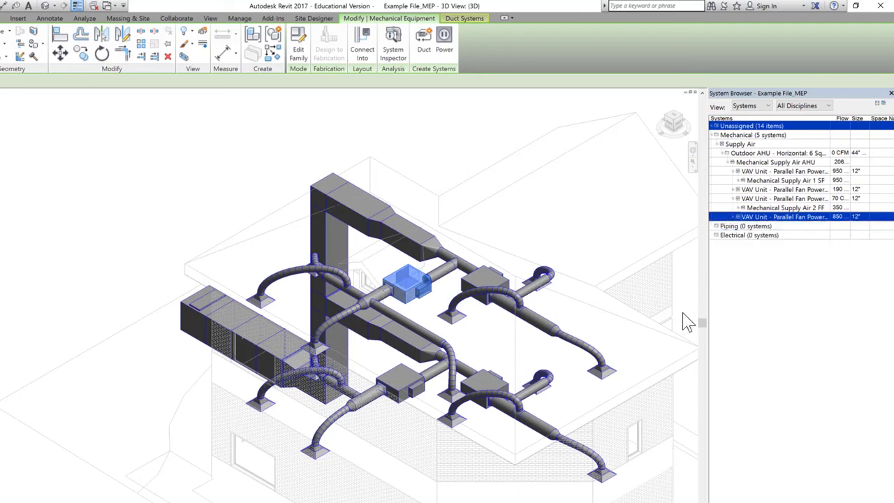
key("Escape")
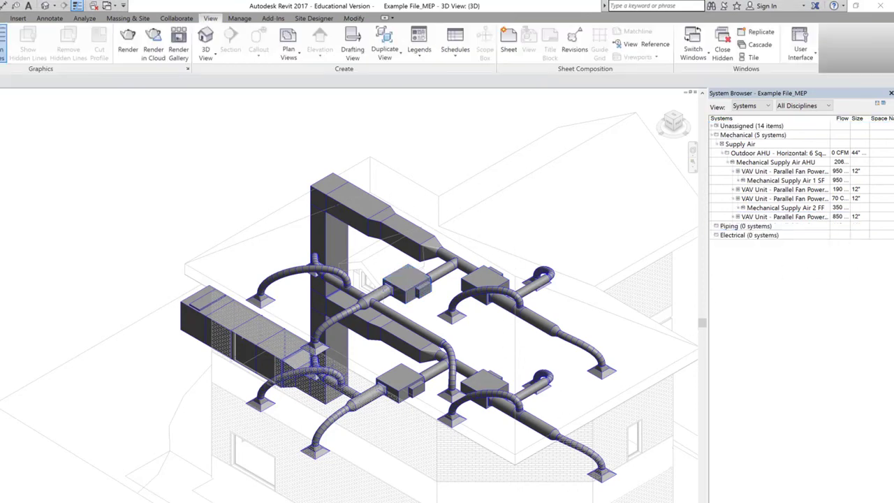